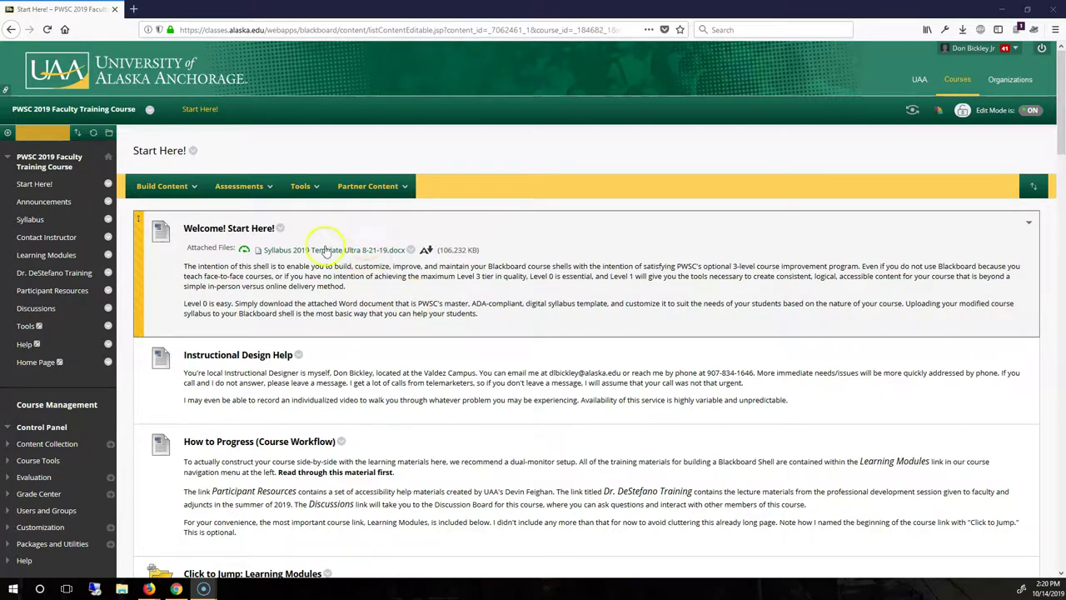
Read through the Start Here page, highlighting the Instructional Design Help and How to Progress text
scroll(457, 391, "down", 3)
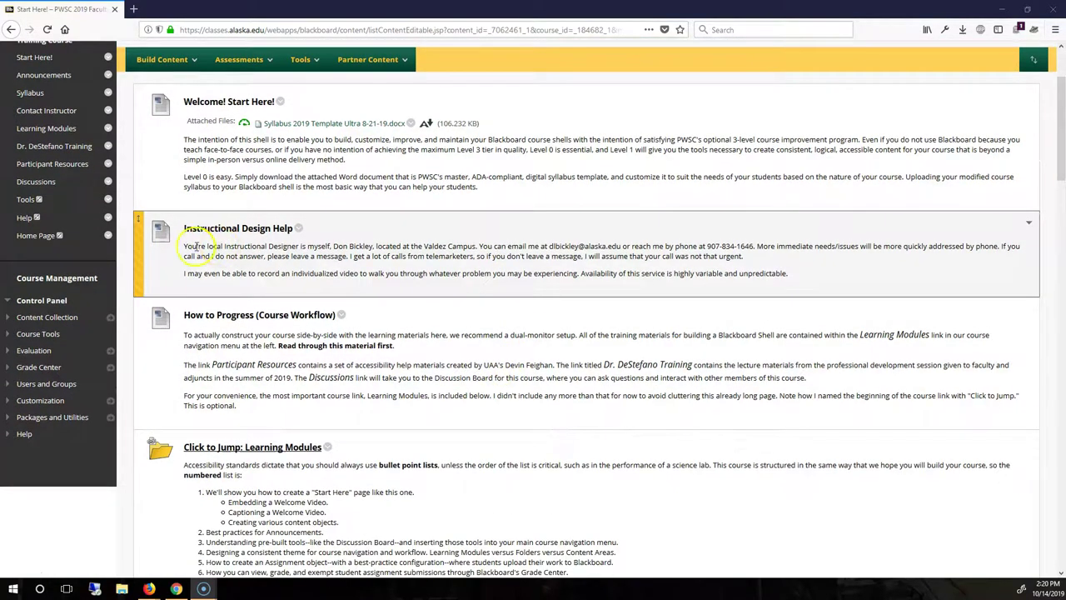
left_click_drag(195, 246, 815, 263)
left_click(799, 269)
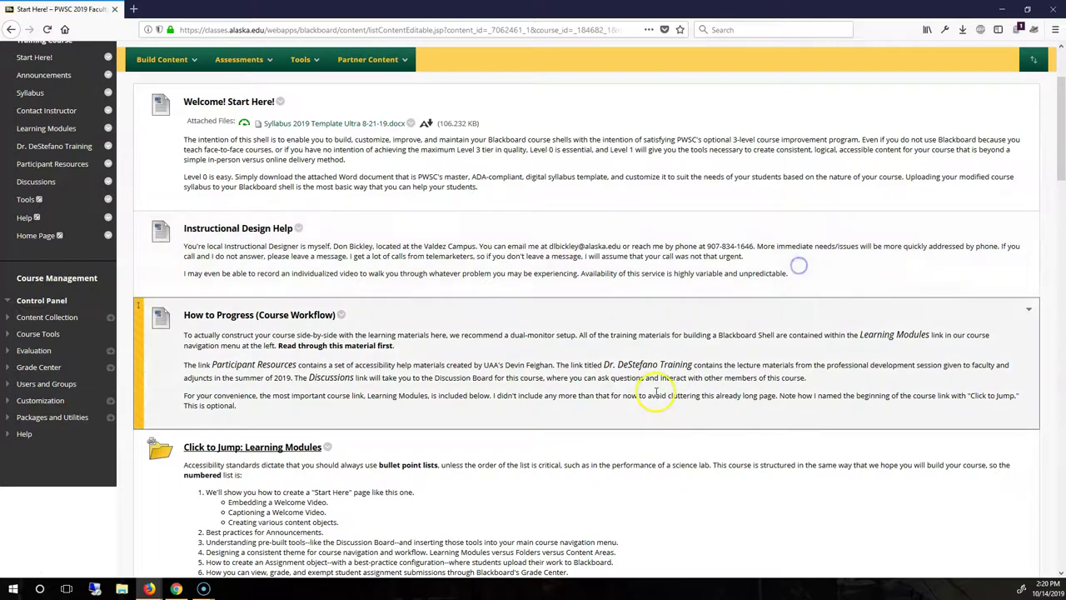
scroll(220, 257, "down", 2)
left_click_drag(187, 268, 726, 331)
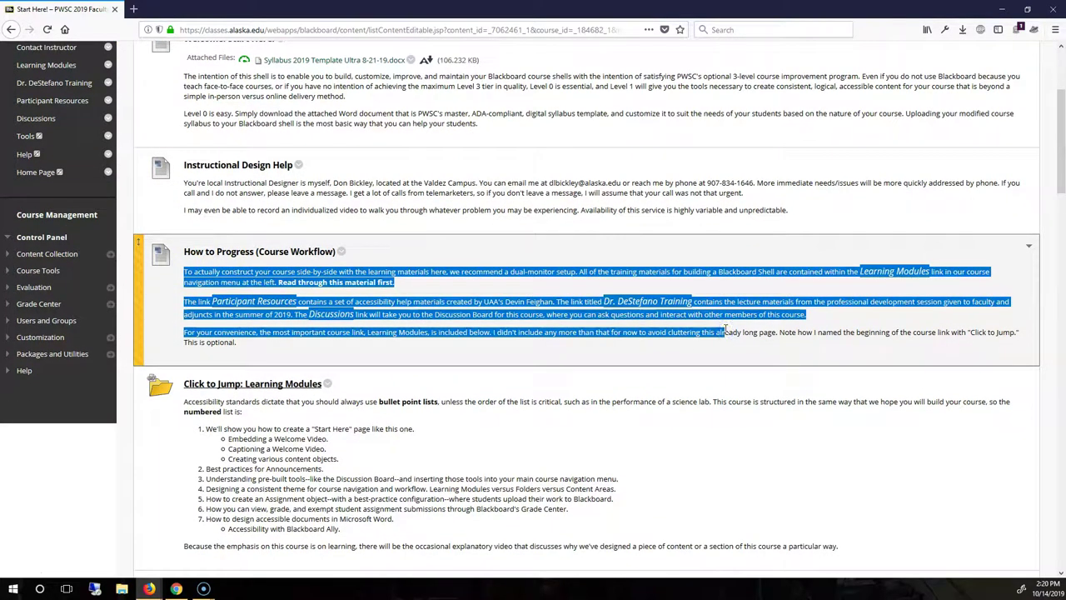
left_click(369, 321)
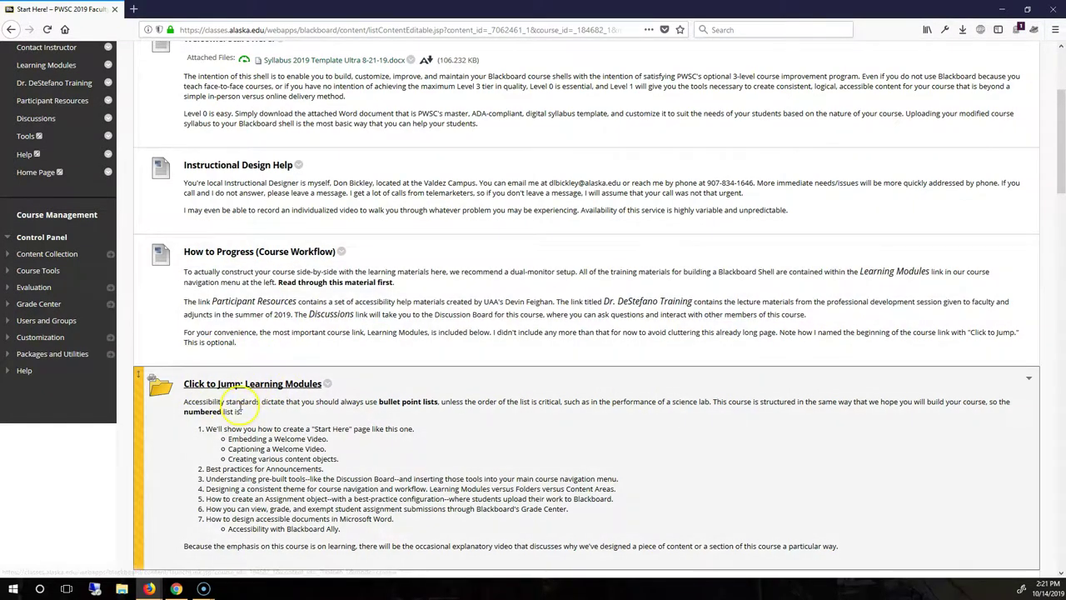
scroll(242, 406, "down", 1)
scroll(440, 369, "down", 6)
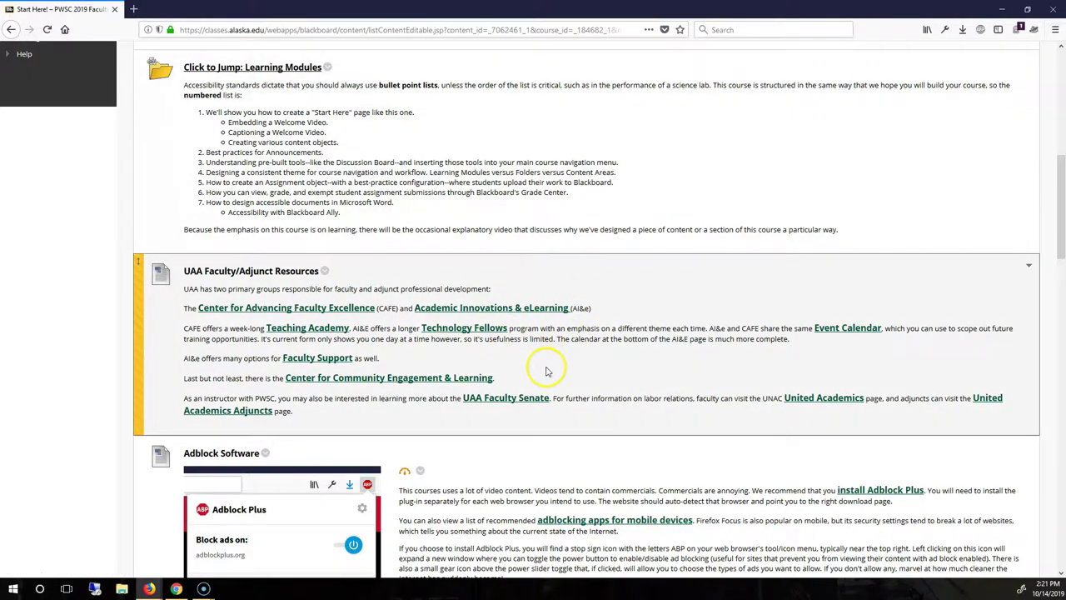
scroll(547, 371, "up", 5)
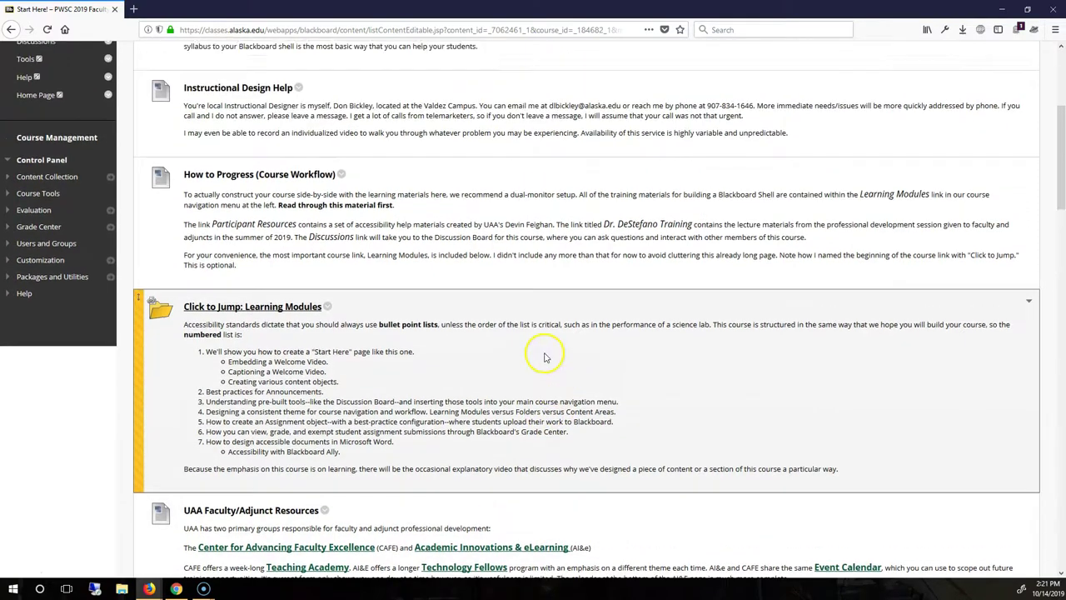
scroll(545, 357, "up", 3)
scroll(478, 267, "down", 6)
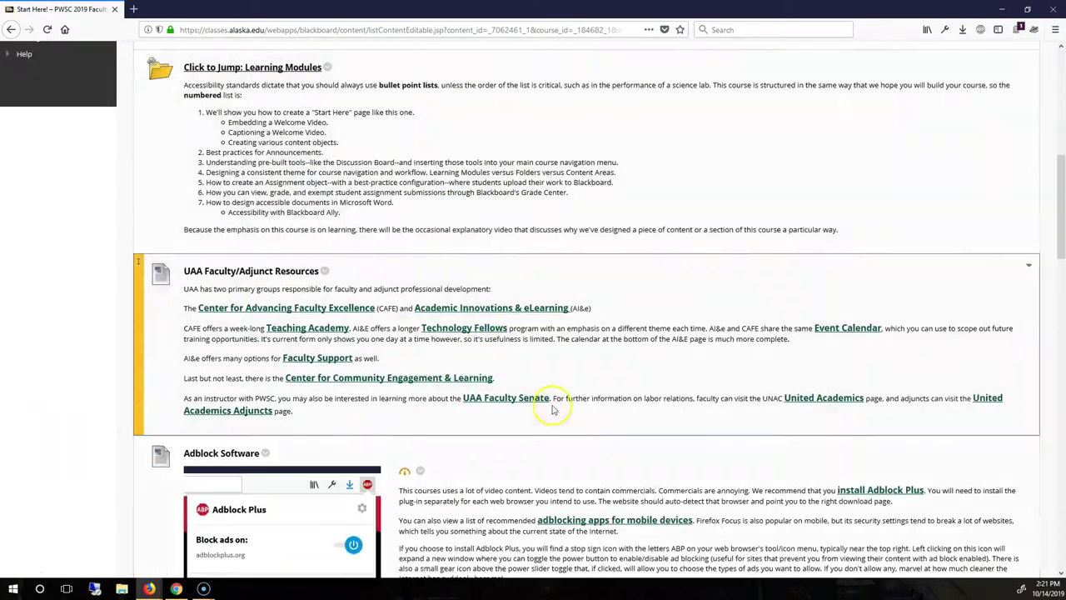
scroll(601, 372, "down", 20)
scroll(626, 393, "up", 8)
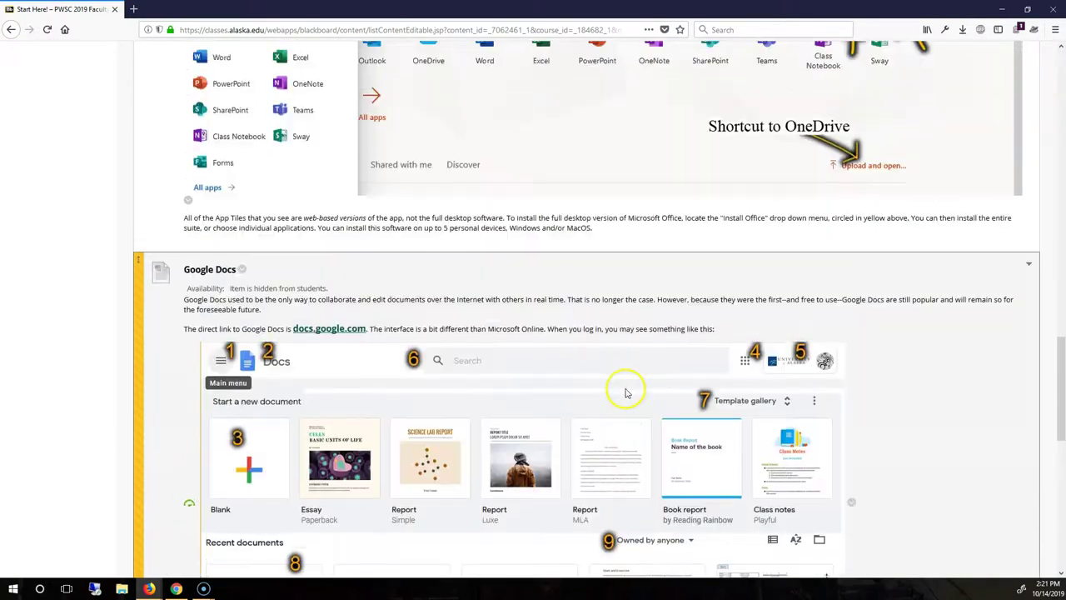
scroll(626, 393, "up", 3)
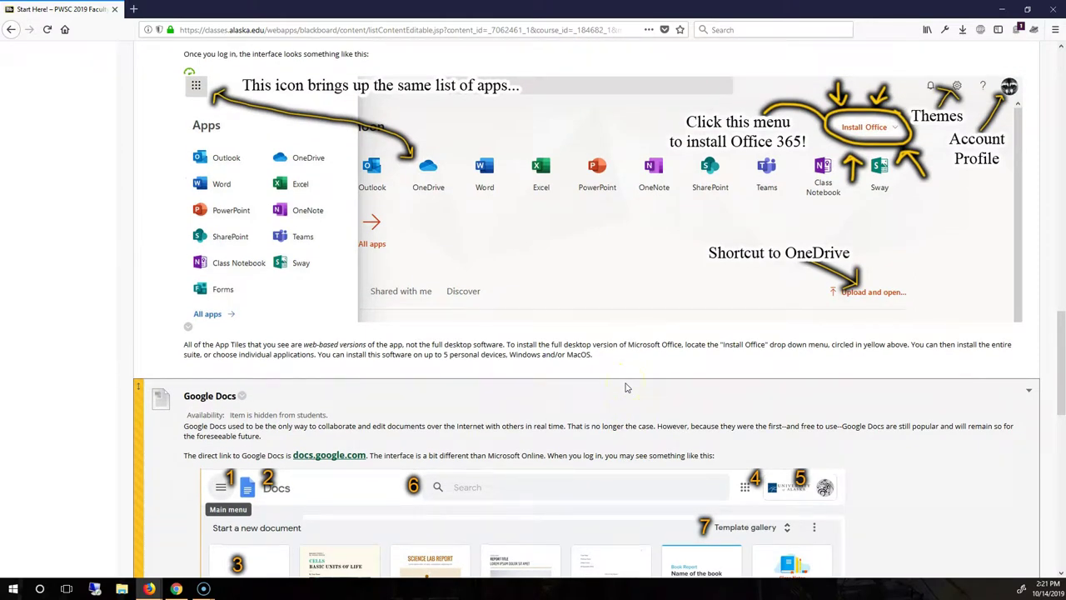
scroll(575, 349, "up", 14)
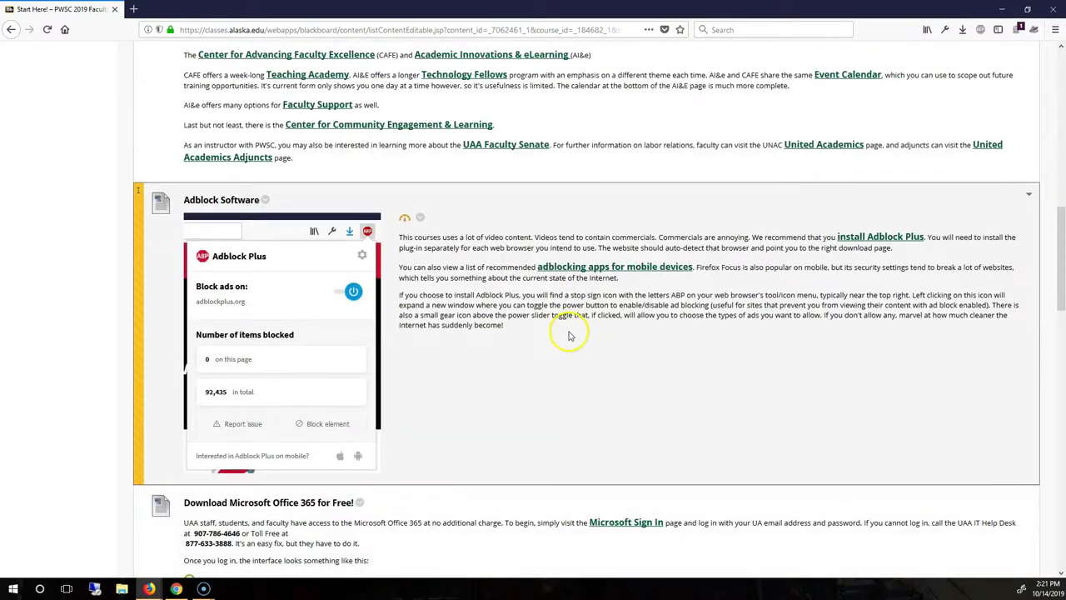
scroll(575, 344, "up", 10)
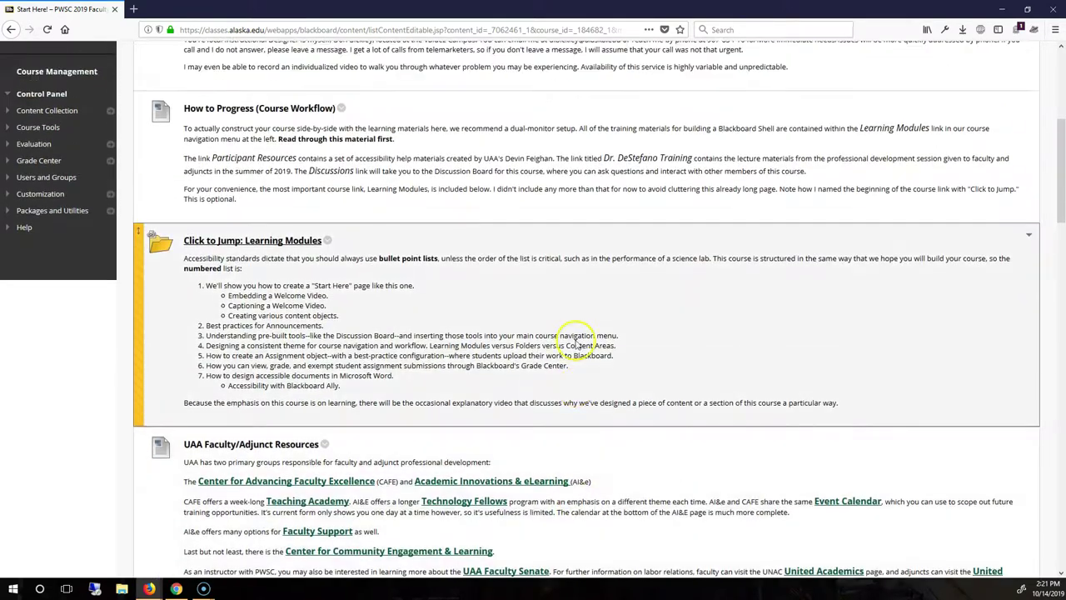
scroll(579, 347, "up", 1)
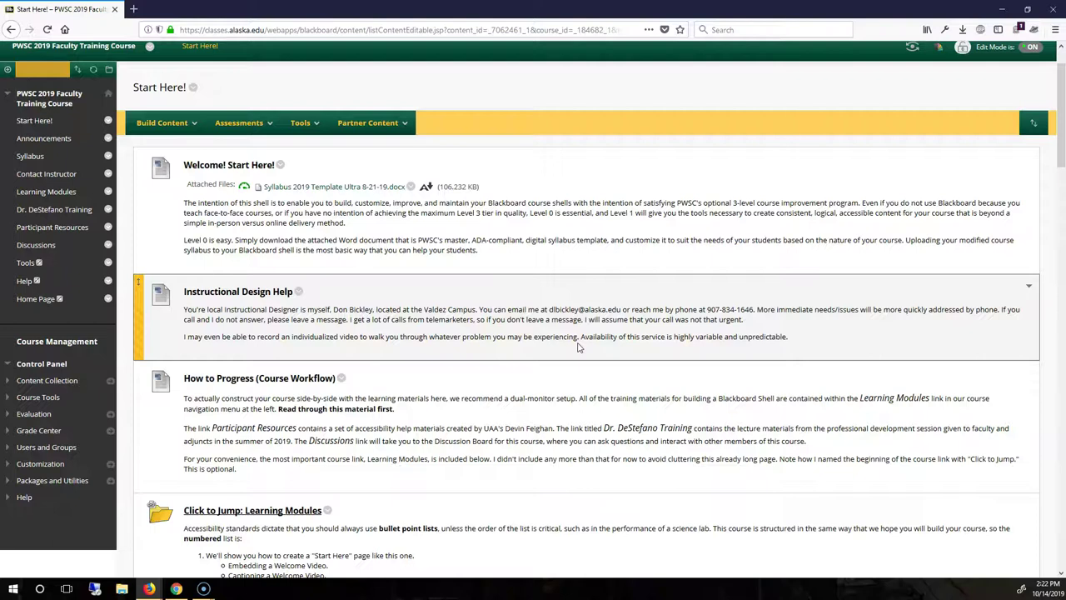
Move Welcome! Start Here! below Instructional Design Help and back to the top, then open Learning Modules
left_click(243, 208)
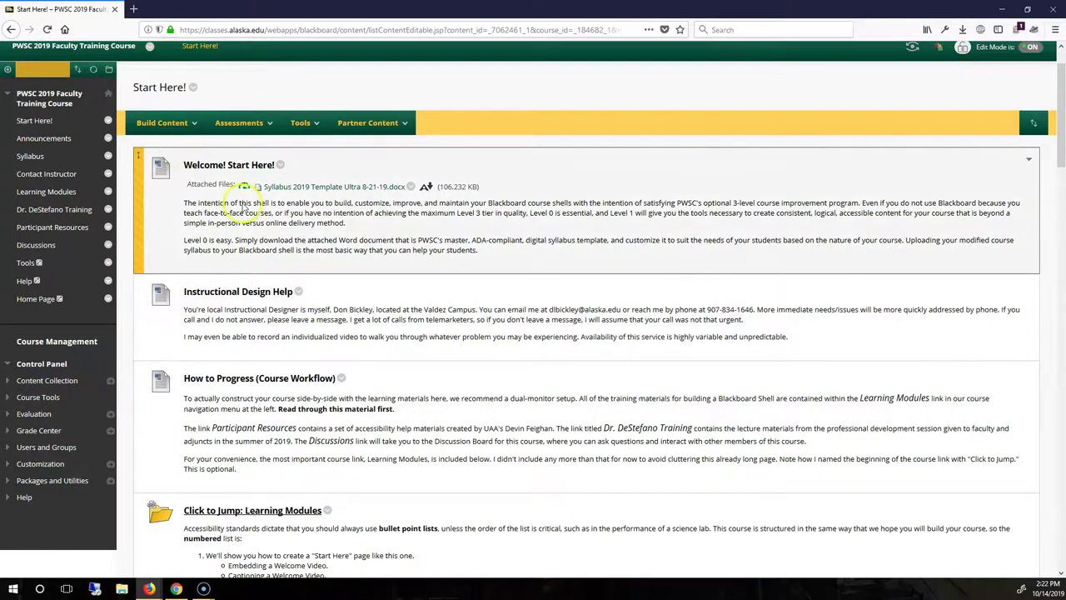
scroll(490, 233, "up", 2)
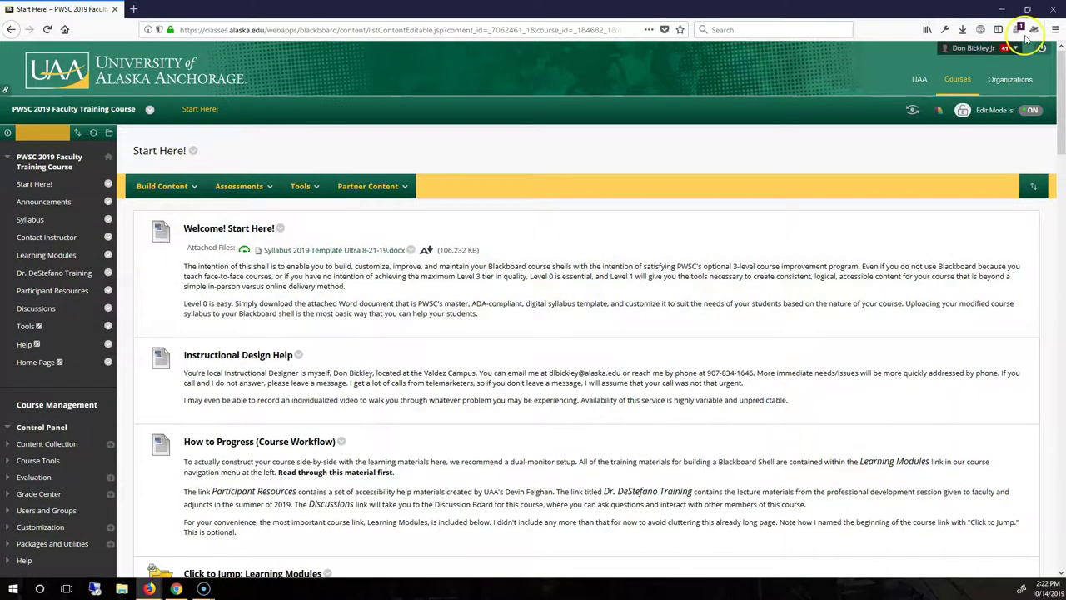
left_click_drag(138, 283, 153, 390)
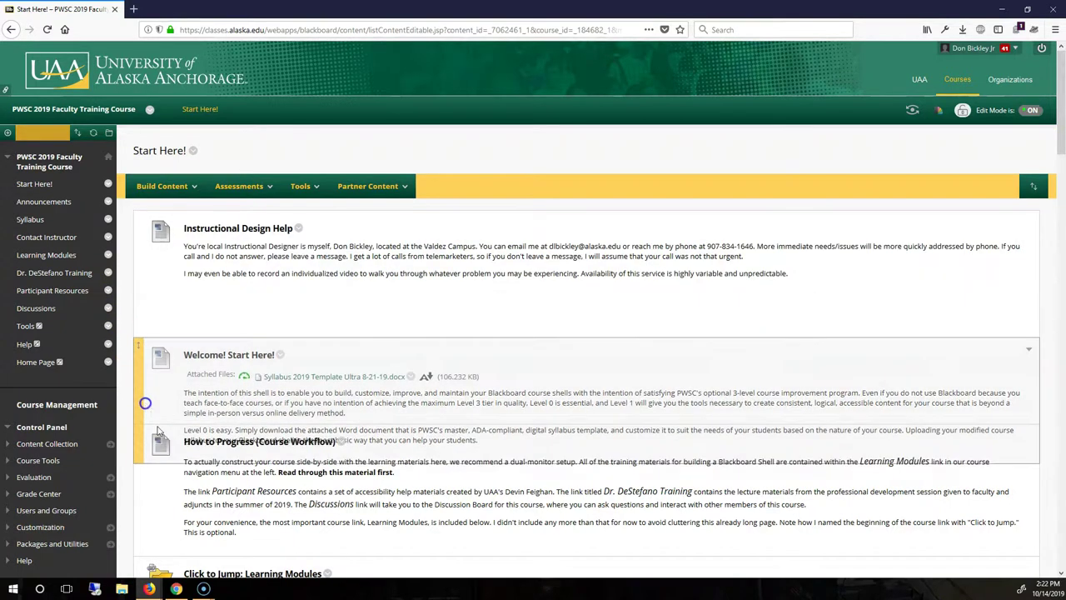
mouse_move(138, 308)
left_mouse_down()
mouse_move(139, 229)
mouse_move(139, 298)
left_mouse_up()
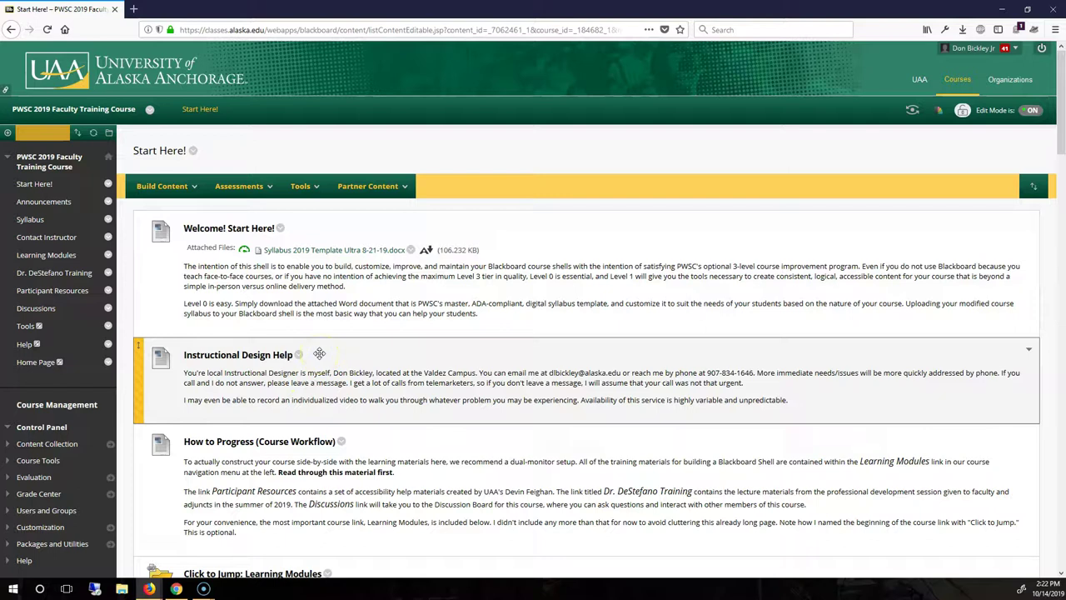
left_click(47, 255)
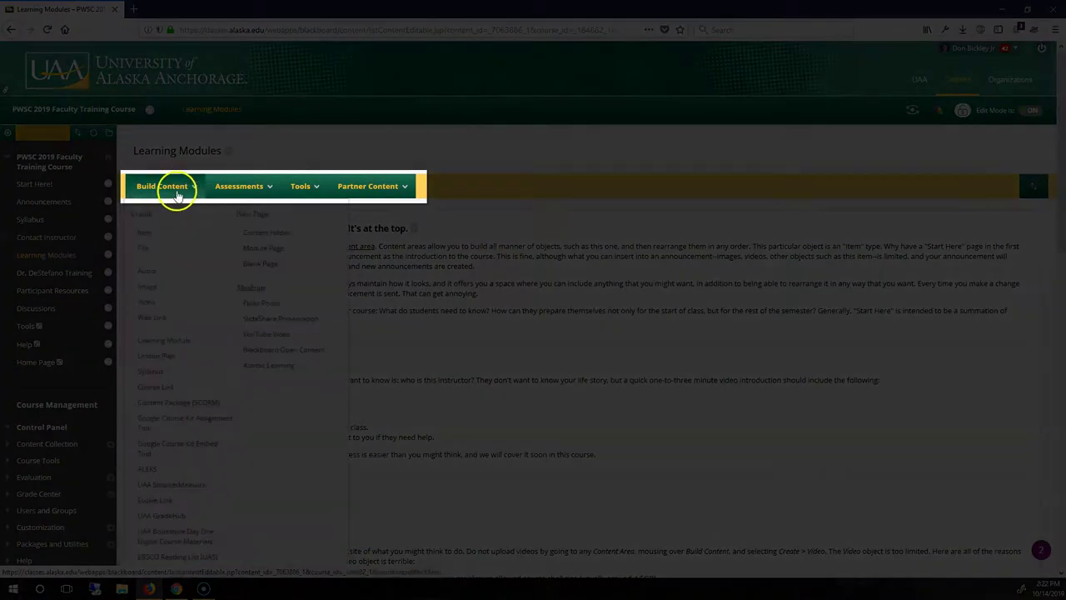
mouse_move(345, 185)
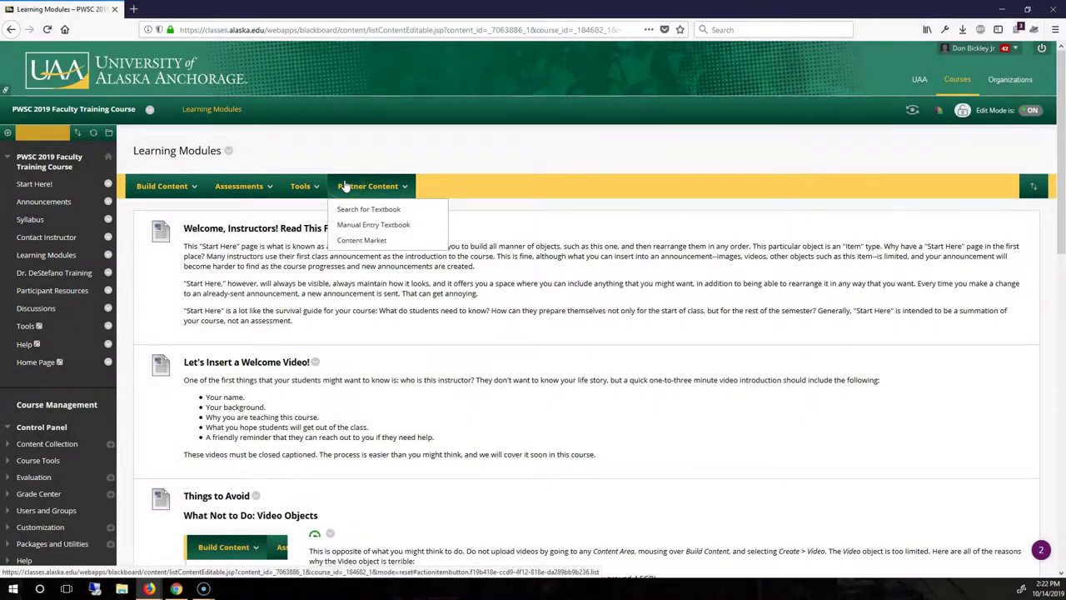
left_click(588, 363)
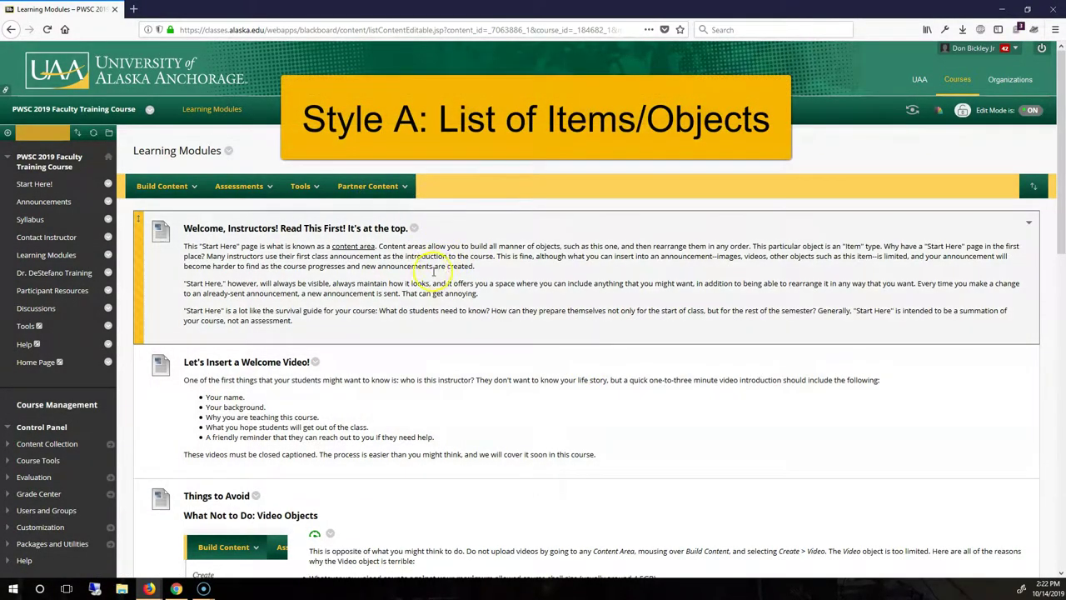
scroll(431, 277, "down", 2)
scroll(431, 277, "down", 9)
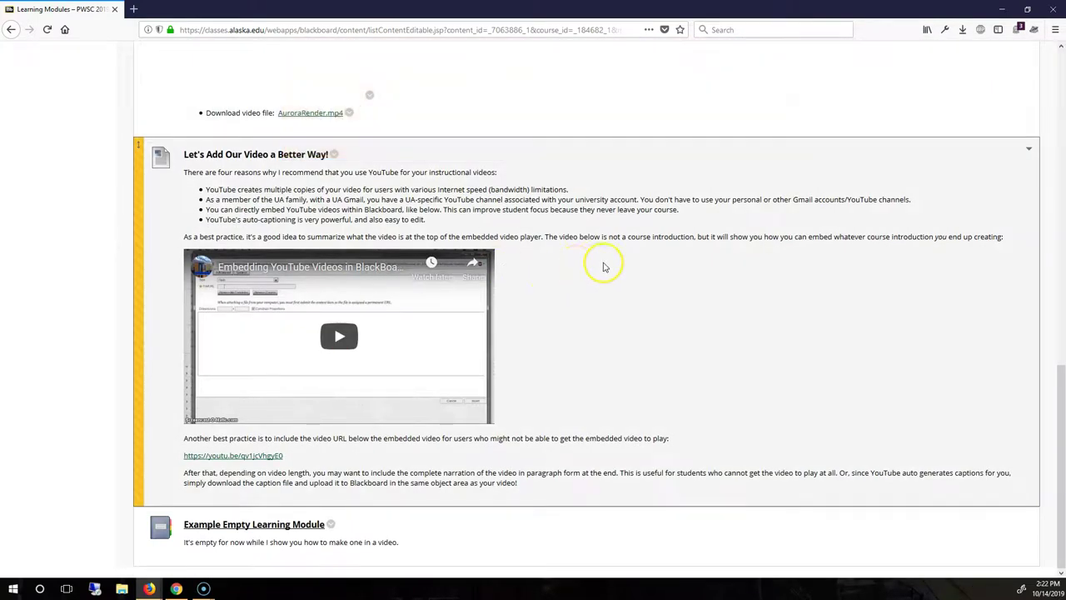
scroll(607, 264, "up", 10)
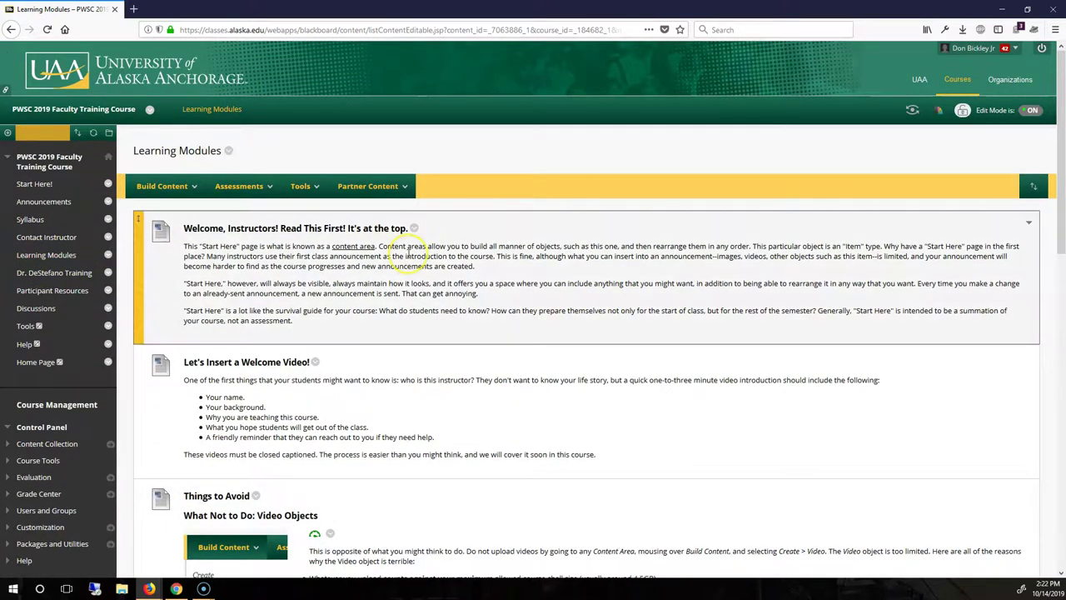
scroll(590, 269, "down", 5)
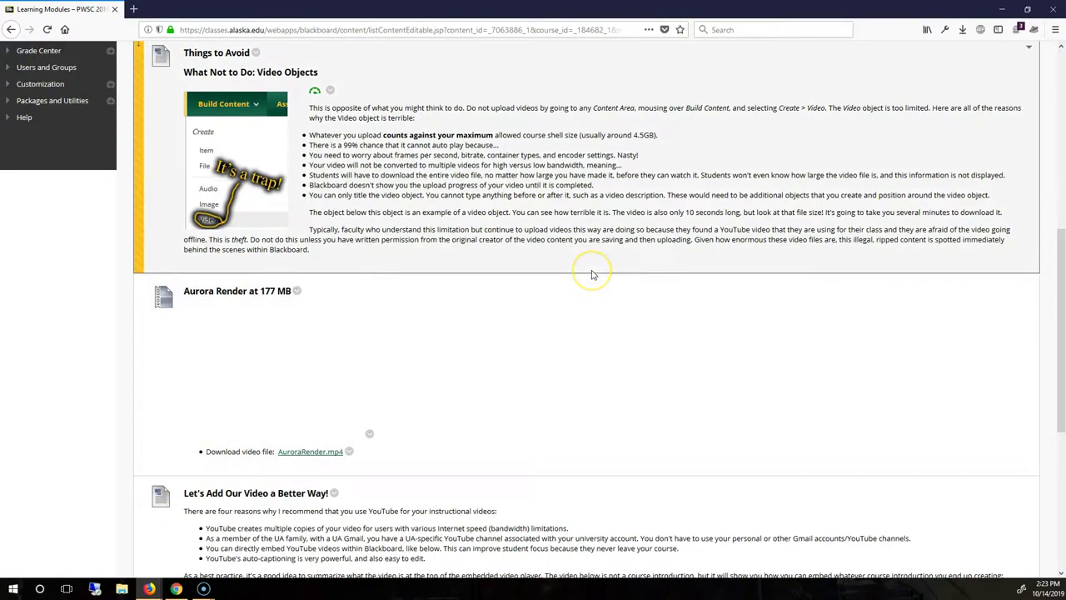
scroll(592, 275, "up", 5)
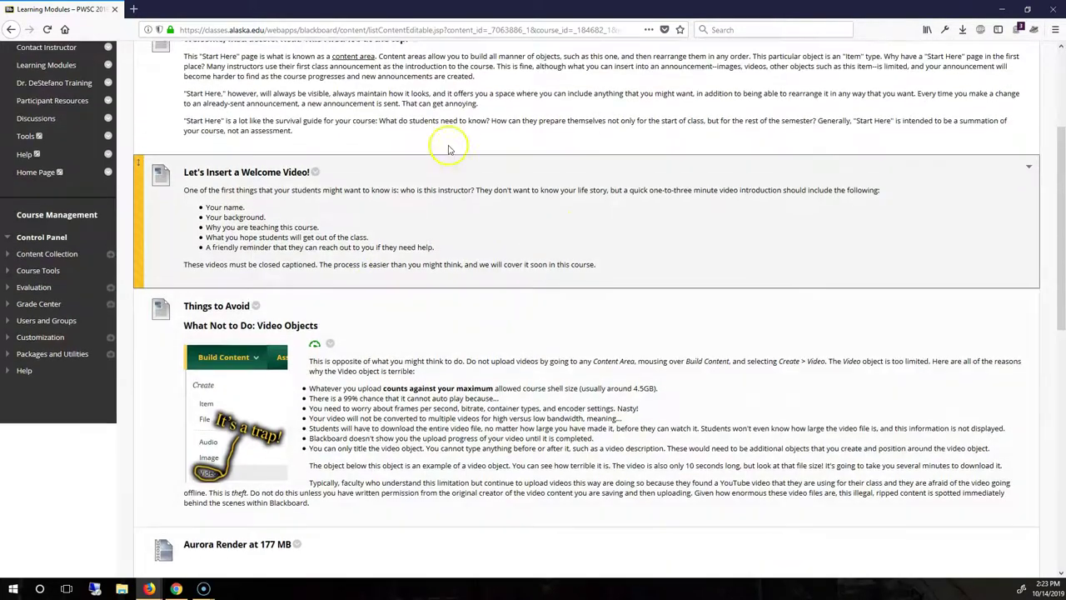
scroll(569, 303, "down", 5)
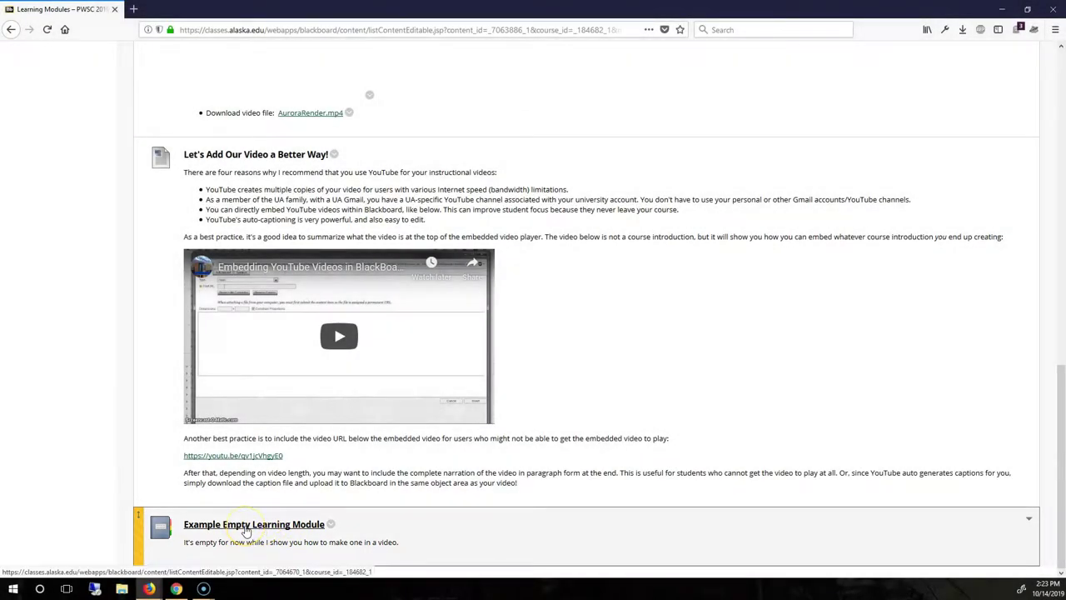
scroll(773, 444, "up", 15)
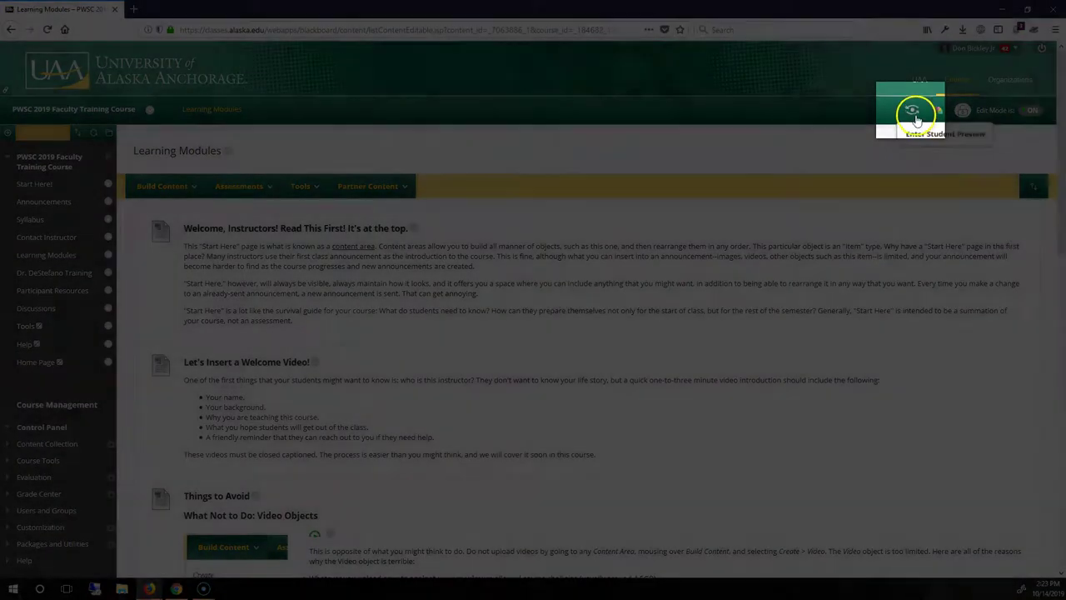
Enter Student Preview to view the course as a student would
left_click(913, 111)
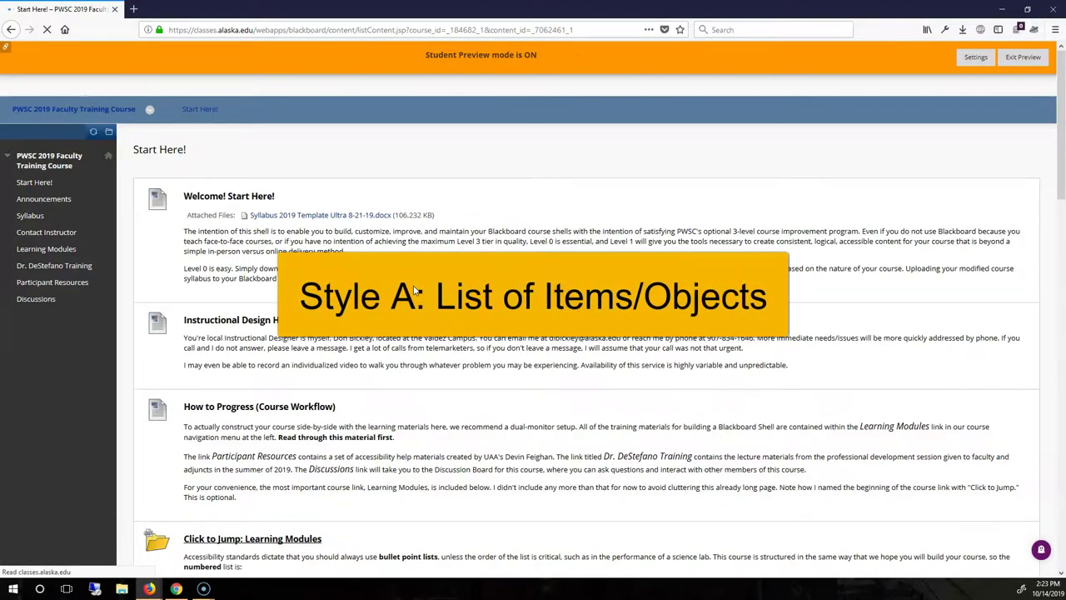
left_click(417, 361)
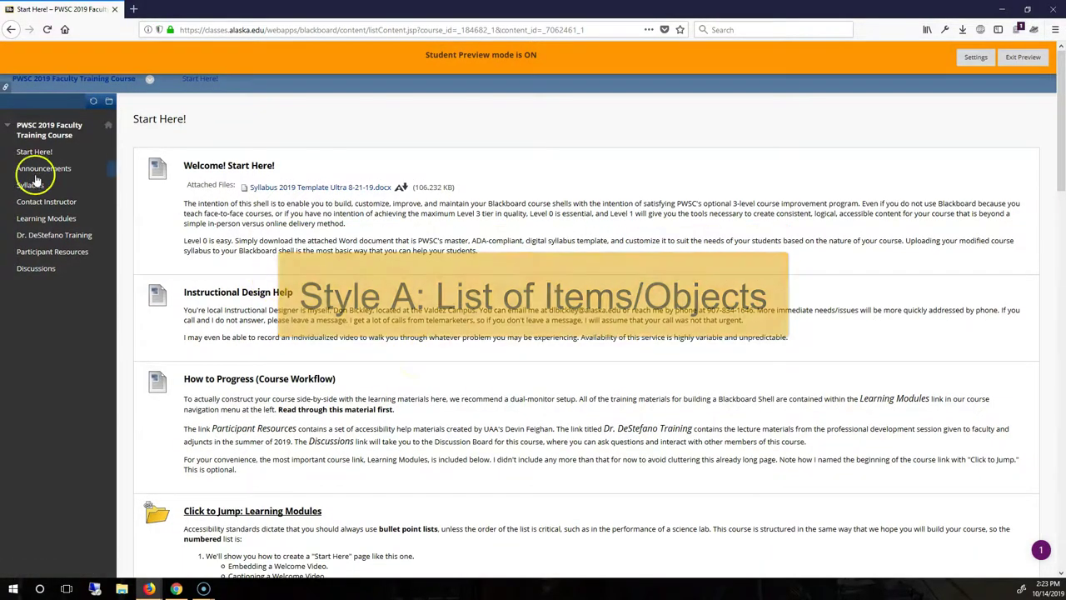
scroll(237, 340, "down", 4)
scroll(237, 340, "up", 4)
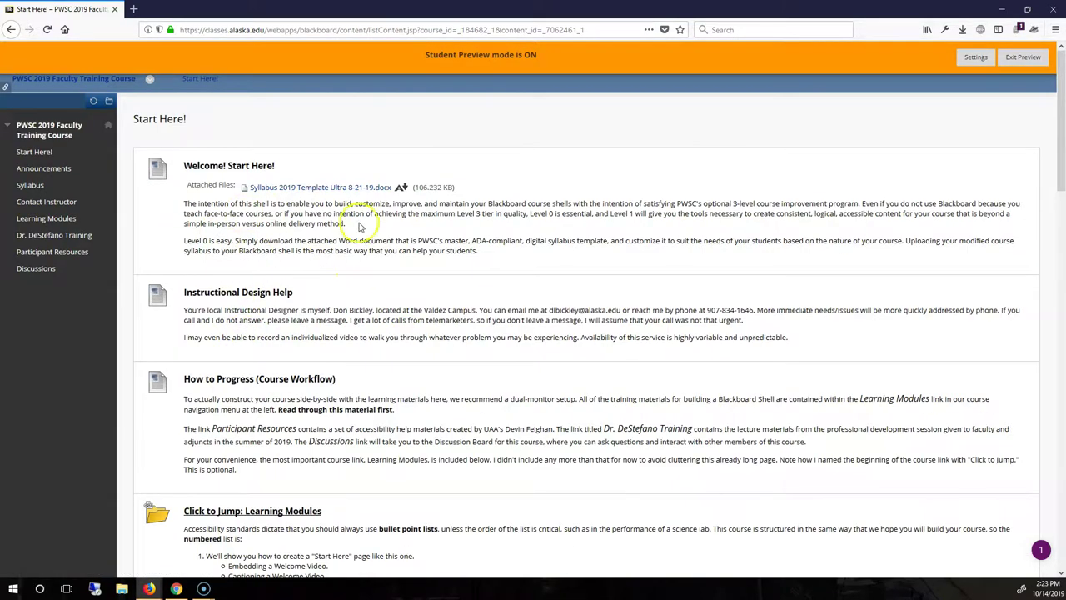
Open the Example Empty Learning Module from the bottom of the Learning Modules area
left_click(47, 218)
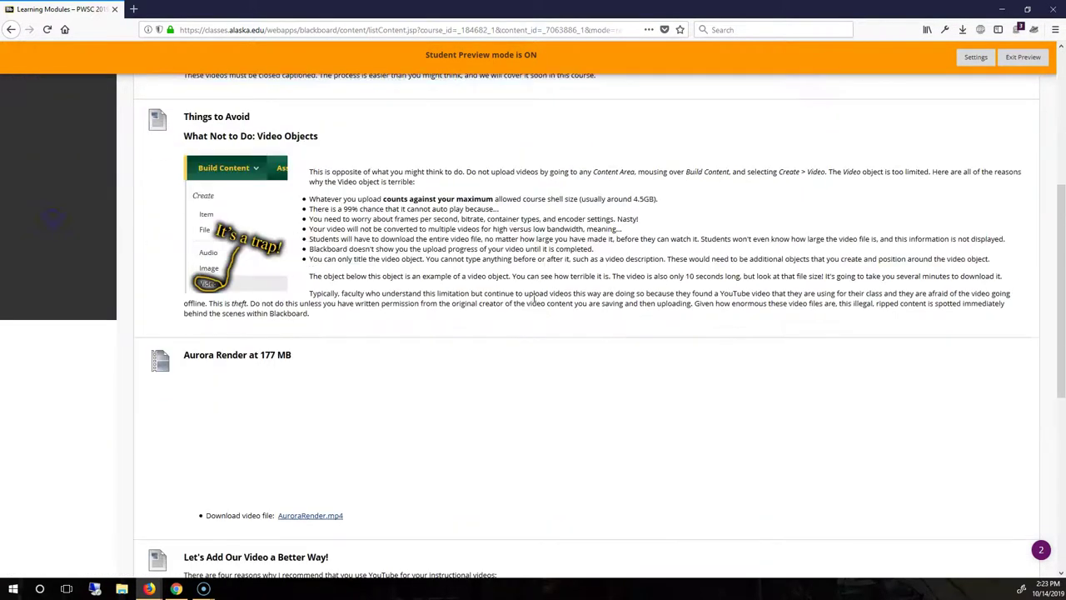
scroll(538, 300, "down", 5)
scroll(583, 299, "down", 3)
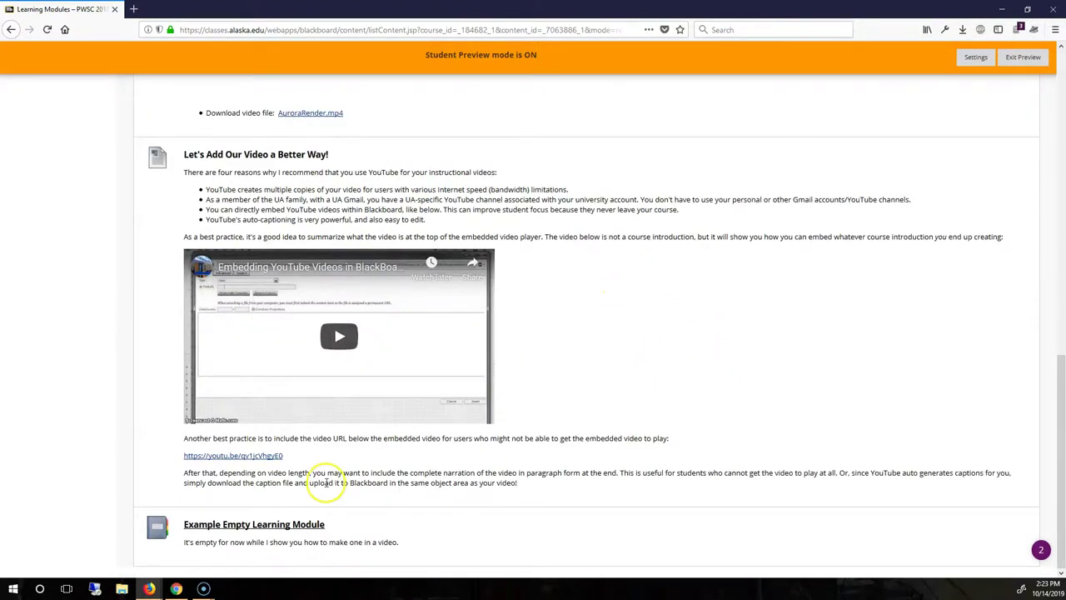
left_click(199, 527)
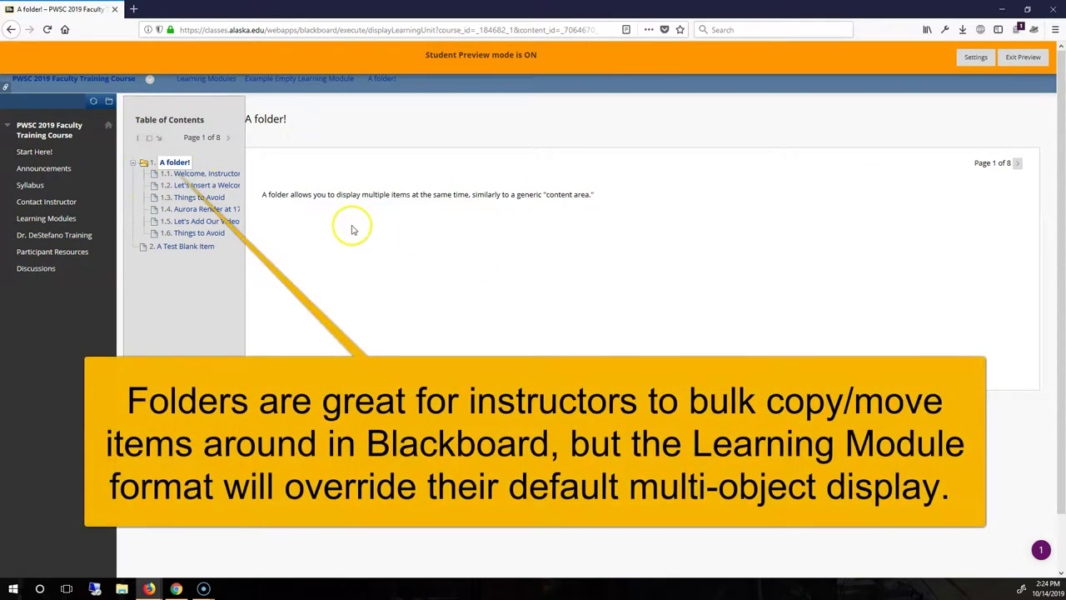
Open Learning Modules in a background tab and advance the module from page 1 to page 2 of 8
left_click_drag(974, 163, 1002, 162)
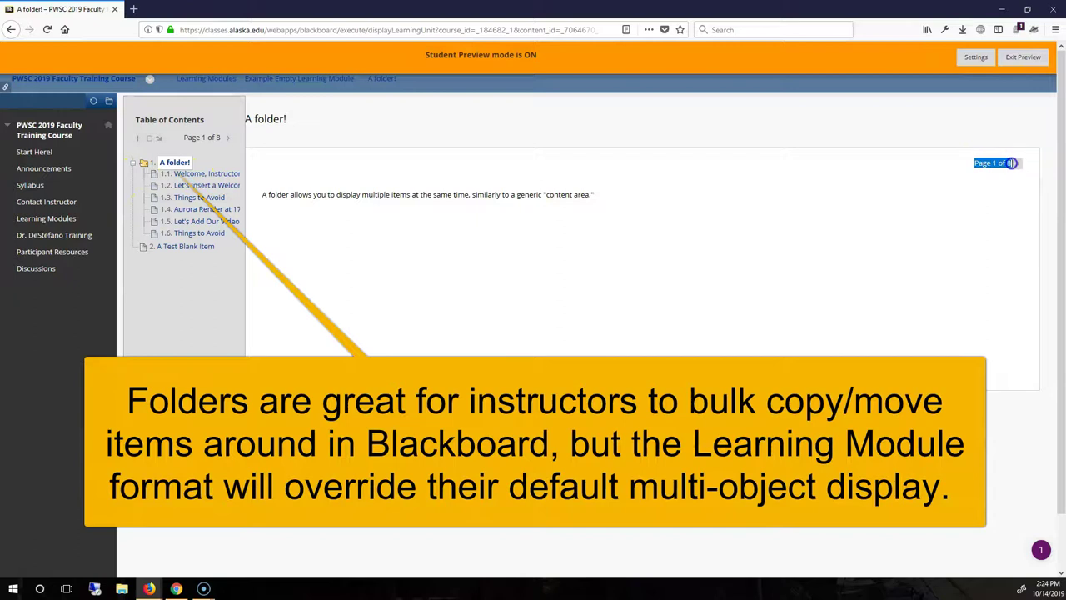
left_click(491, 214)
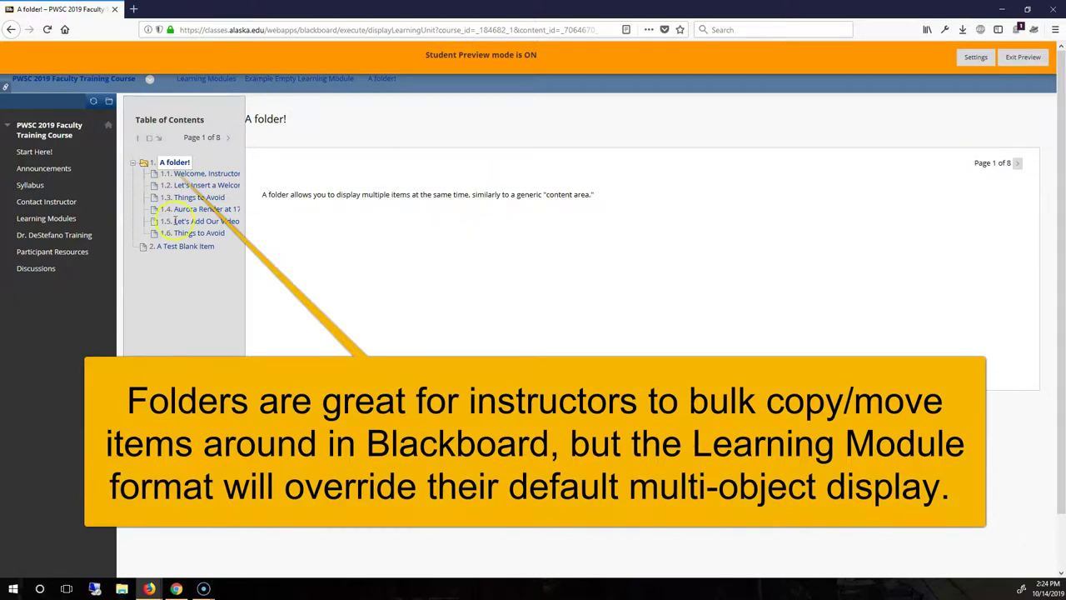
middle_click(199, 137)
left_click_drag(500, 194, 600, 196)
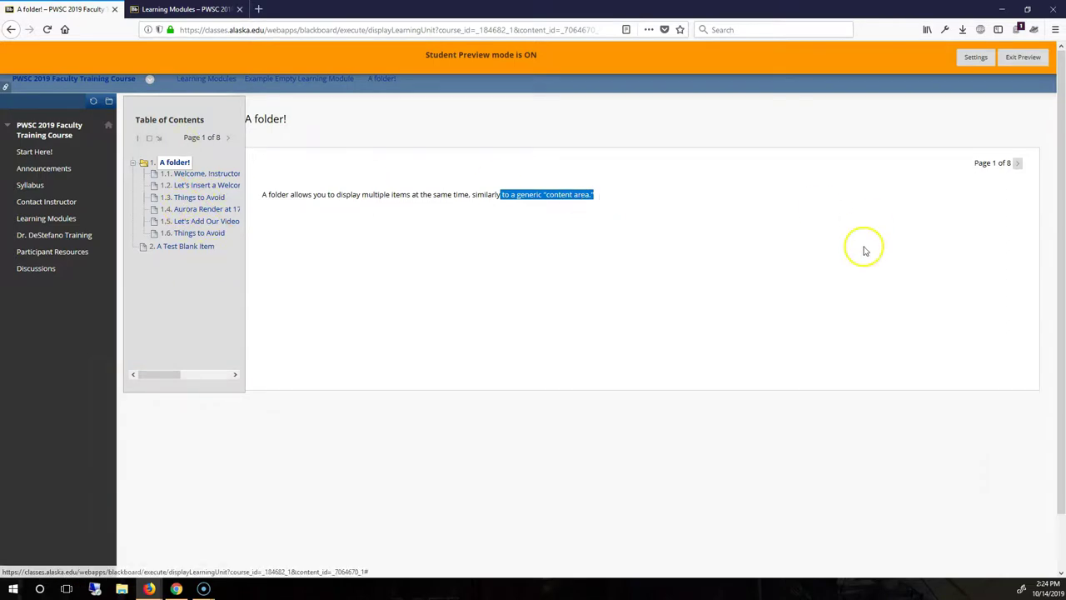
left_click(1019, 168)
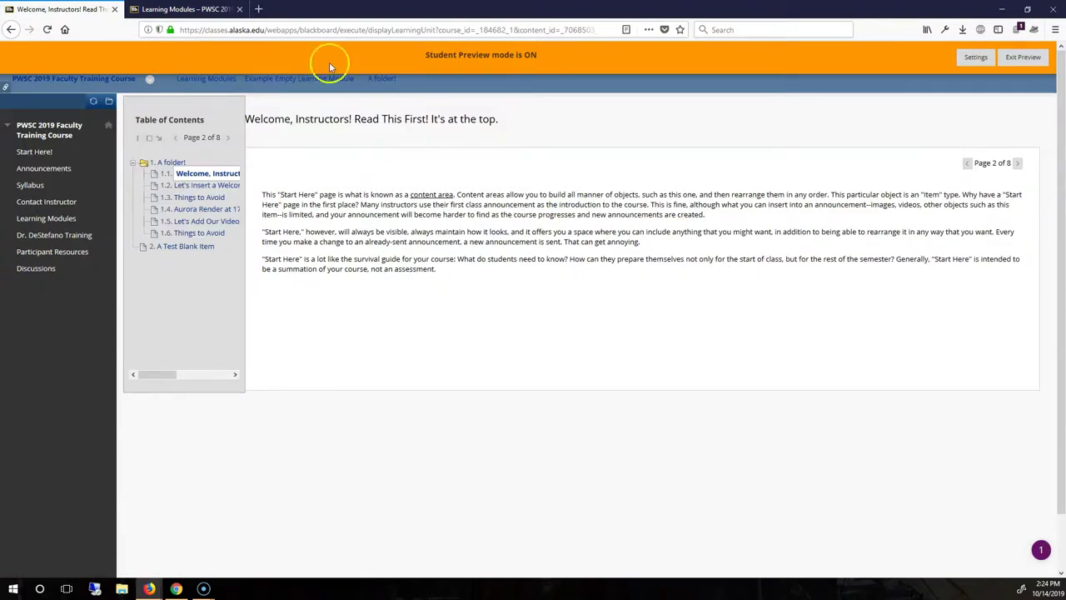
Glance at the Learning Modules tab, then view the Aurora Render and Let's Add Our Video a Better Way pages
left_click(187, 9)
scroll(507, 275, "up", 5)
scroll(500, 250, "up", 3)
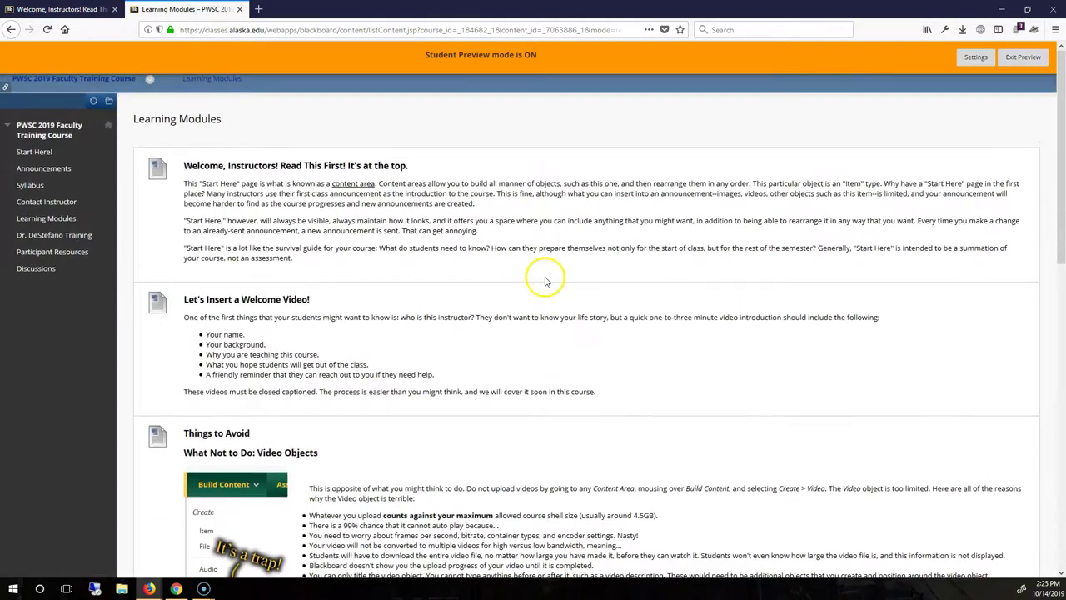
scroll(398, 279, "down", 4)
scroll(398, 279, "up", 5)
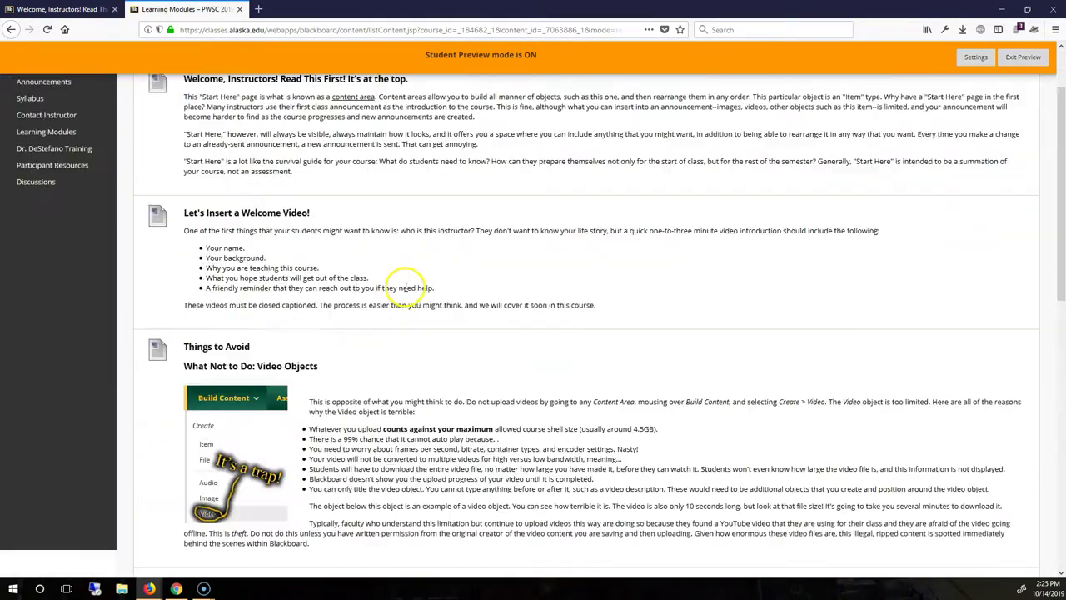
left_click(73, 9)
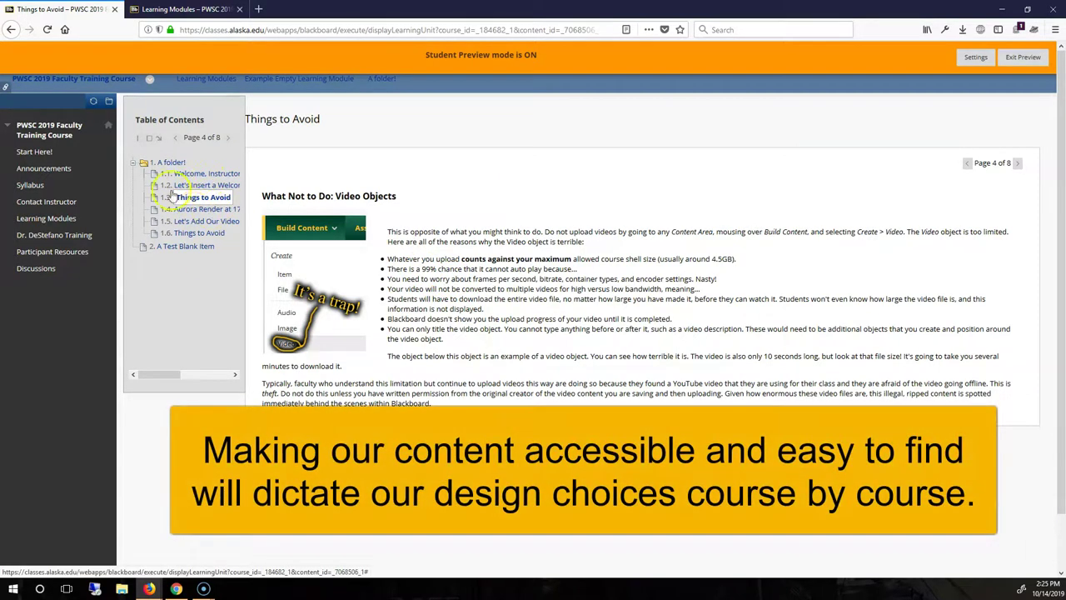
left_click(199, 210)
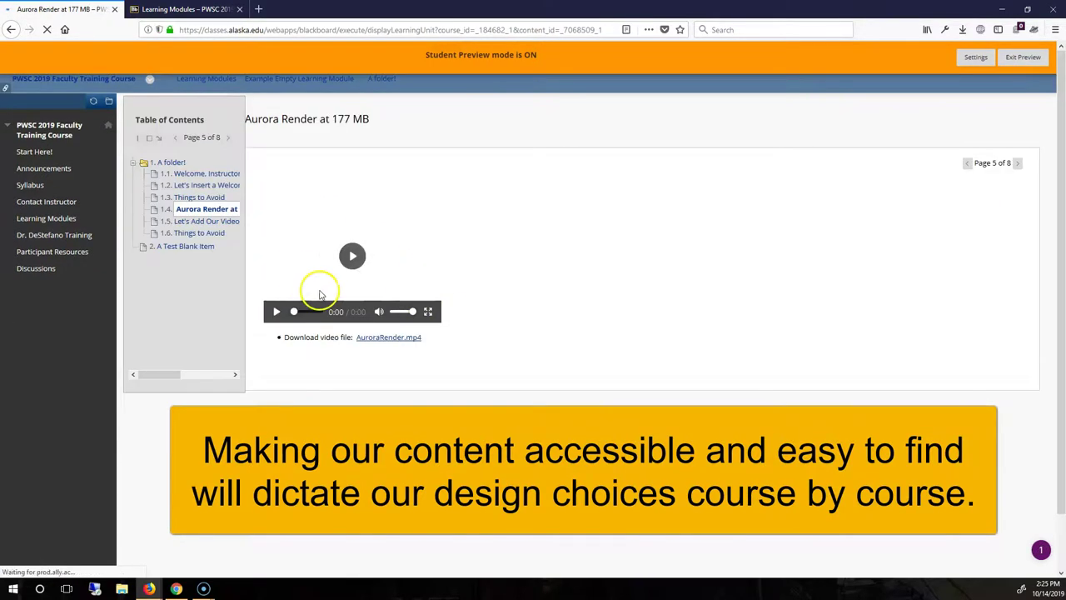
left_click(200, 222)
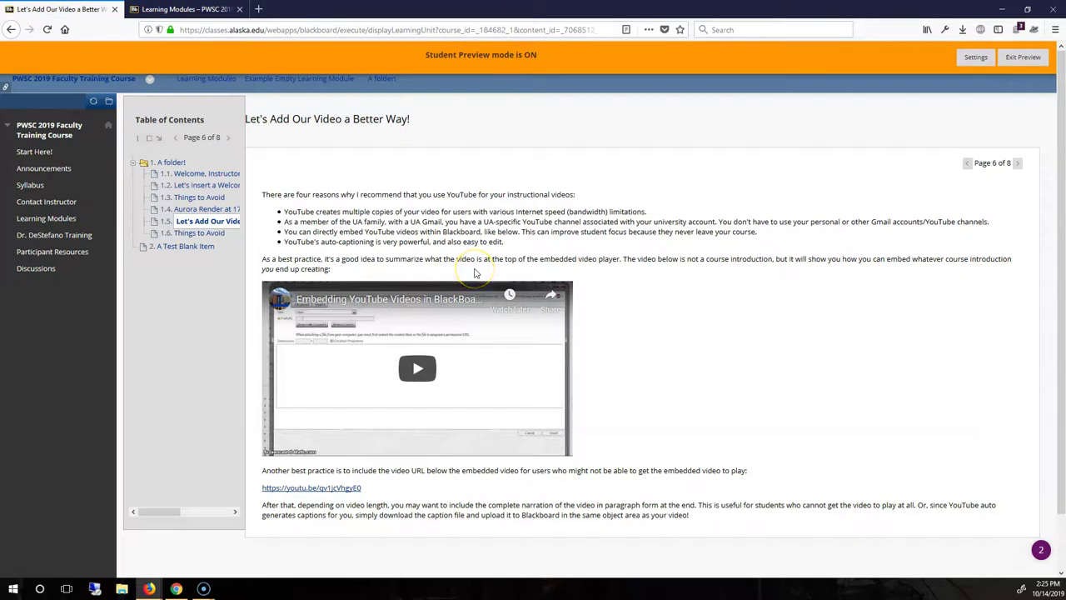
Return to the Learning Modules list tab and scroll through the full list
left_click(171, 9)
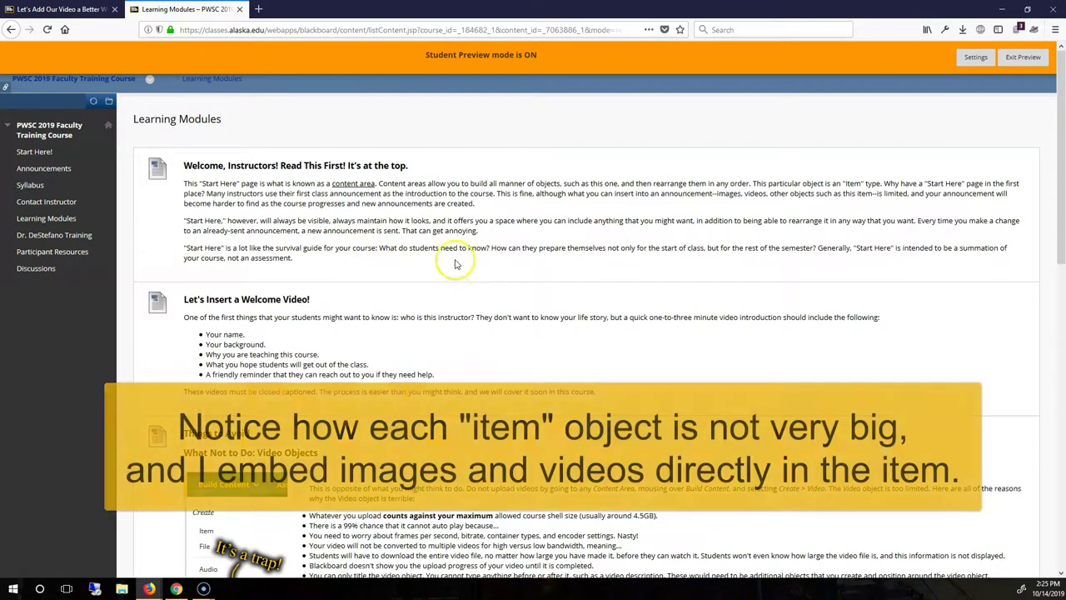
scroll(449, 296, "down", 5)
scroll(446, 304, "down", 4)
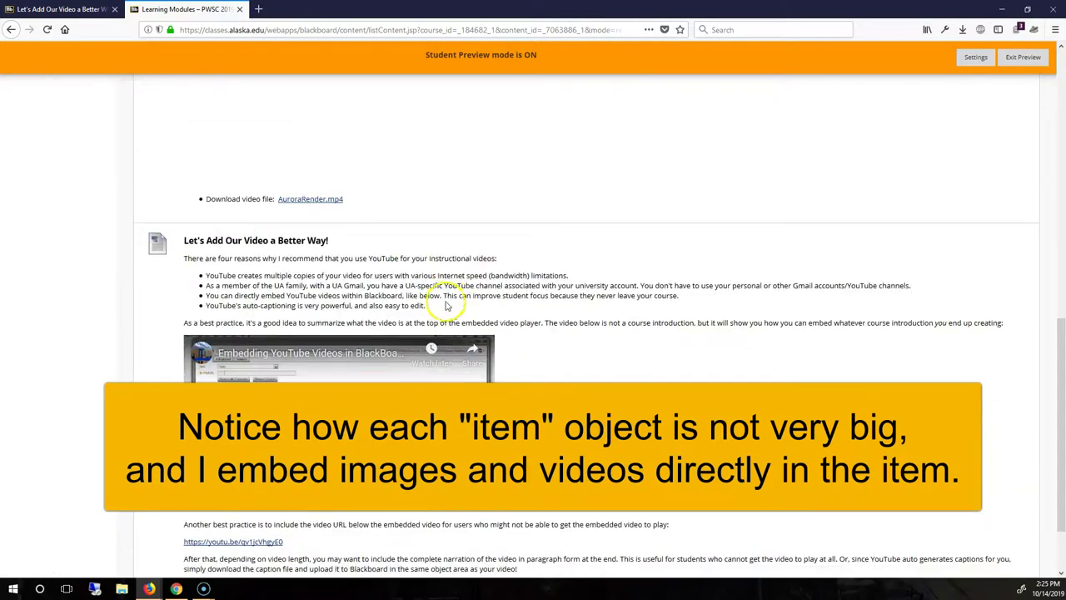
scroll(511, 308, "up", 5)
scroll(508, 306, "up", 4)
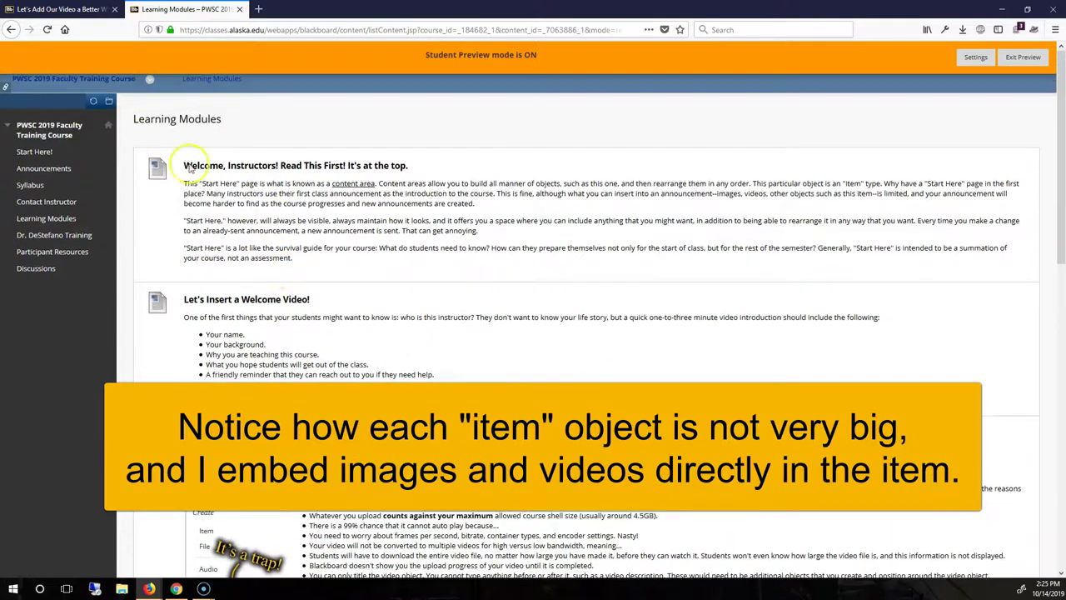
scroll(394, 300, "down", 10)
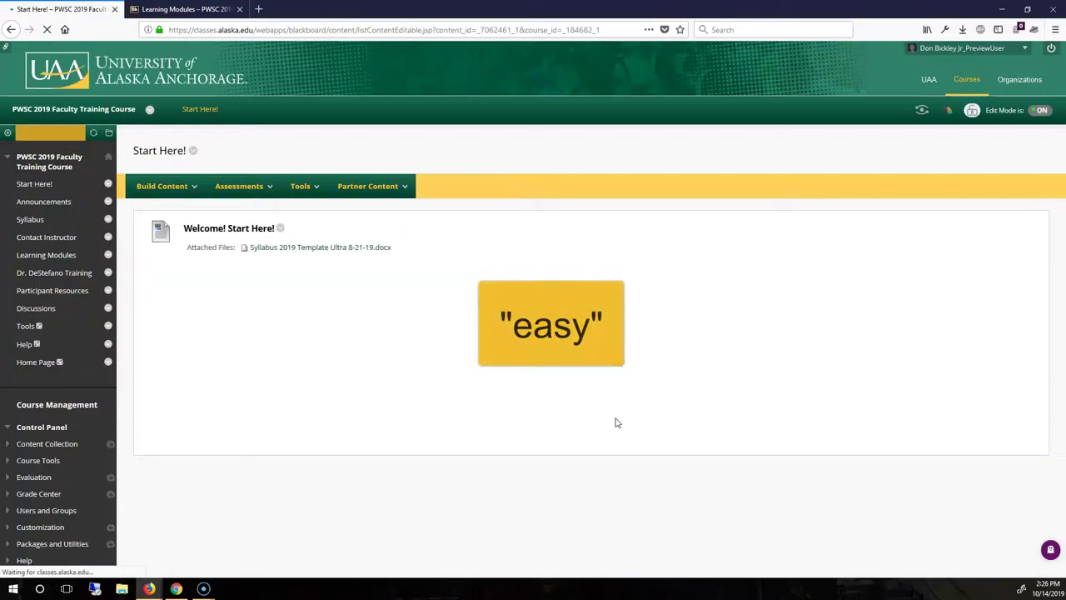
Start copying the A folder! item, keeping the same course as destination
scroll(607, 408, "down", 5)
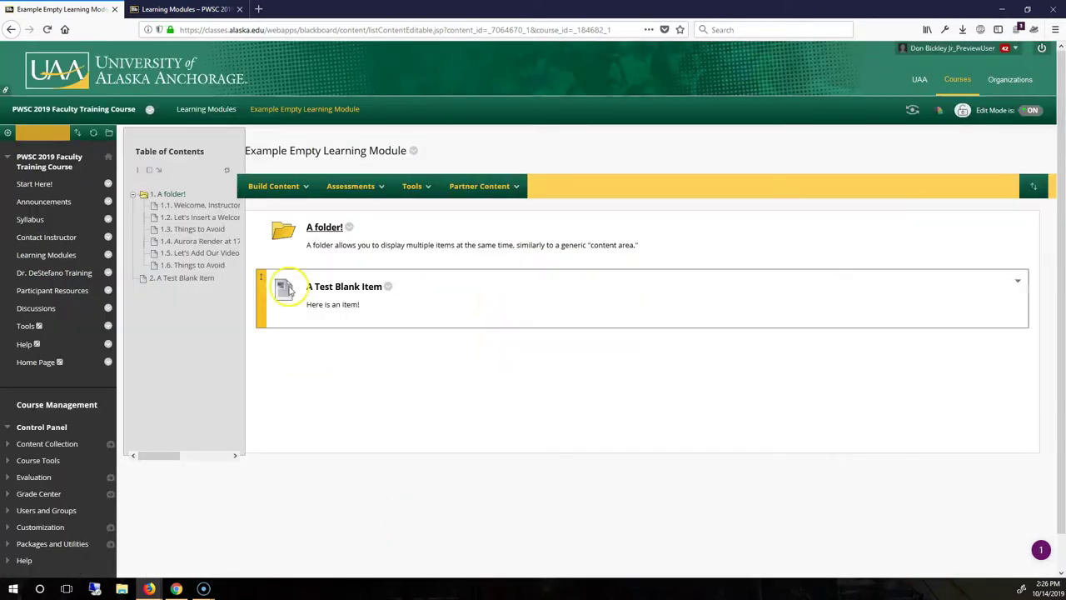
left_click(349, 228)
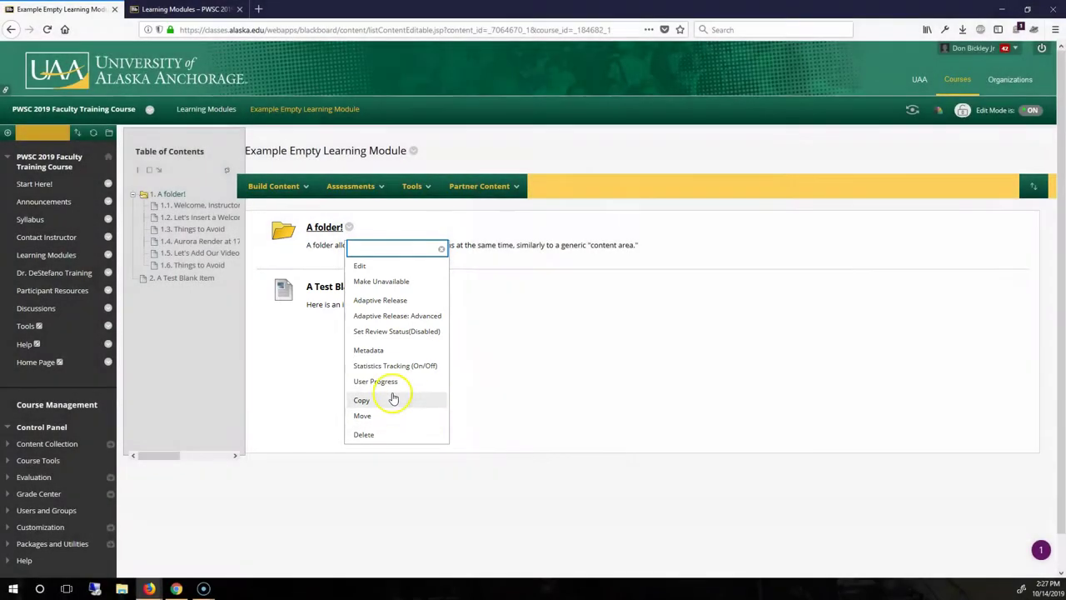
left_click(392, 400)
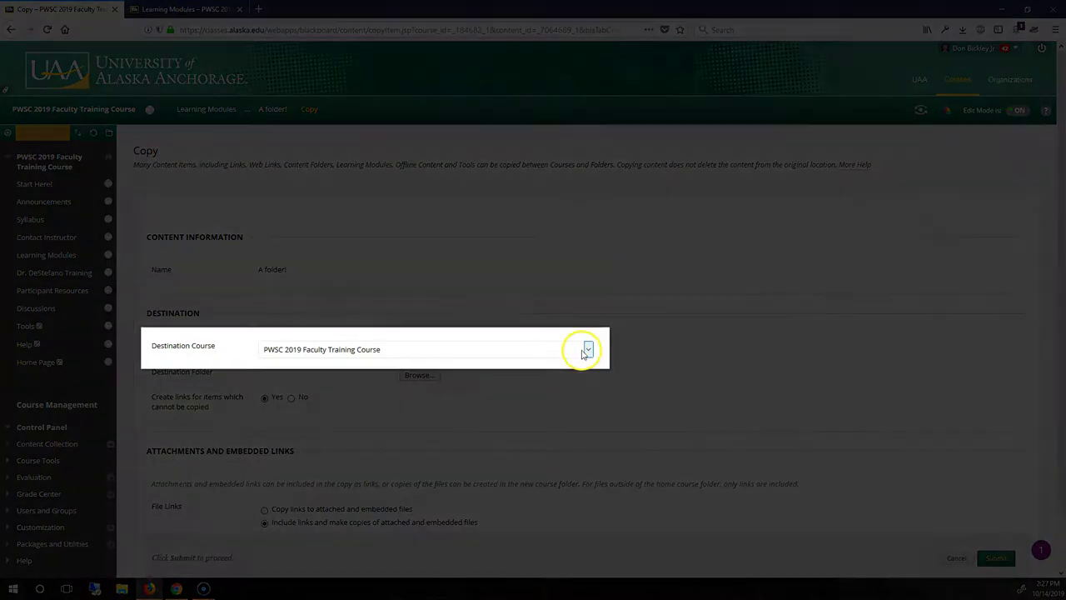
left_click(587, 350)
left_click(552, 381)
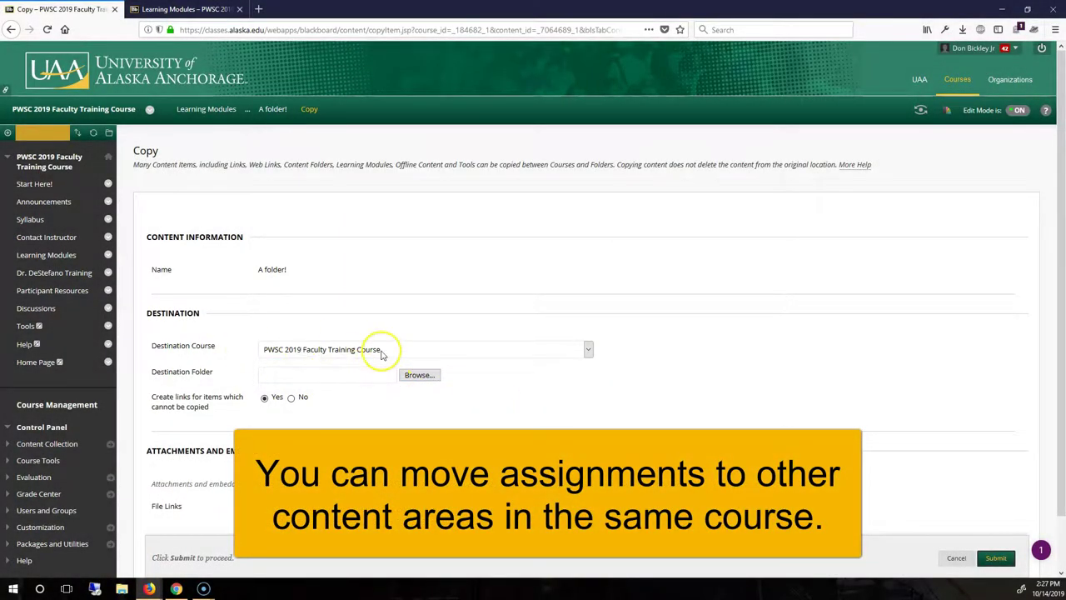
Pick the Example Empty Learning Module as the copy's destination folder
left_click(418, 375)
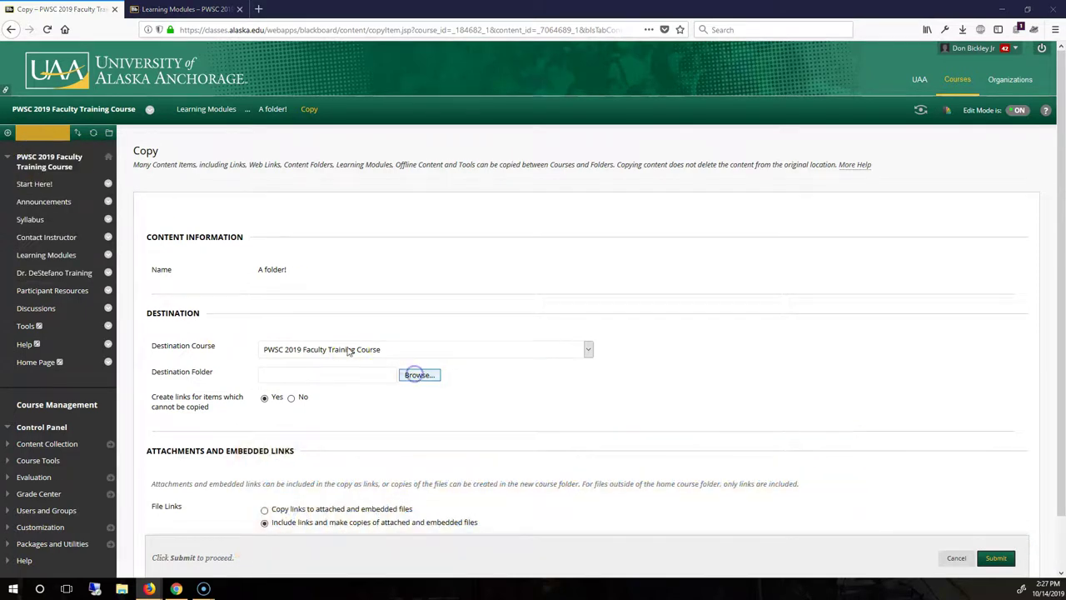
left_click_drag(503, 96, 578, 96)
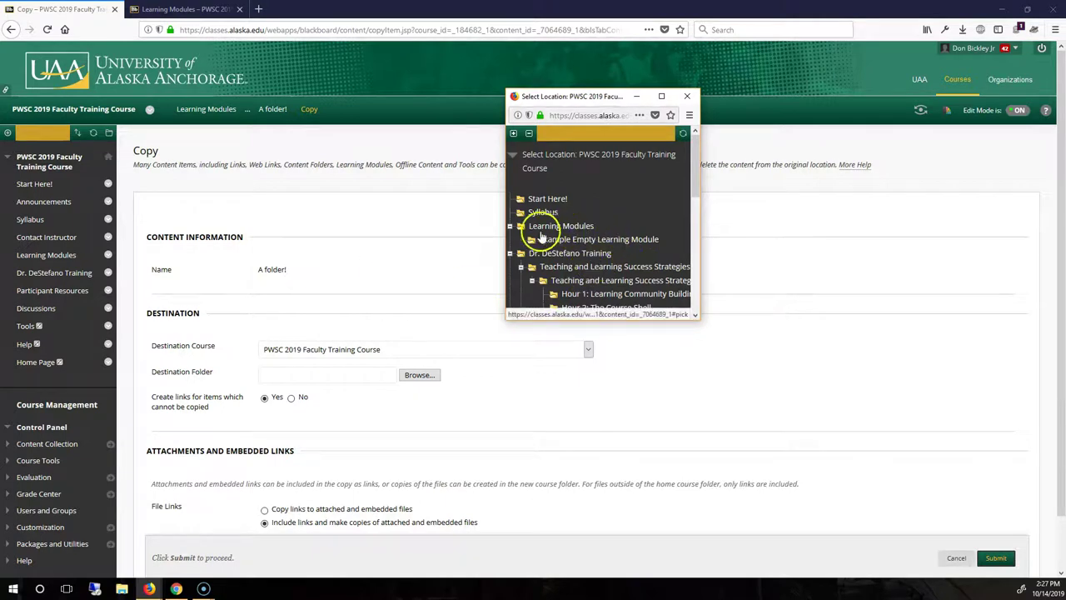
left_click(563, 227)
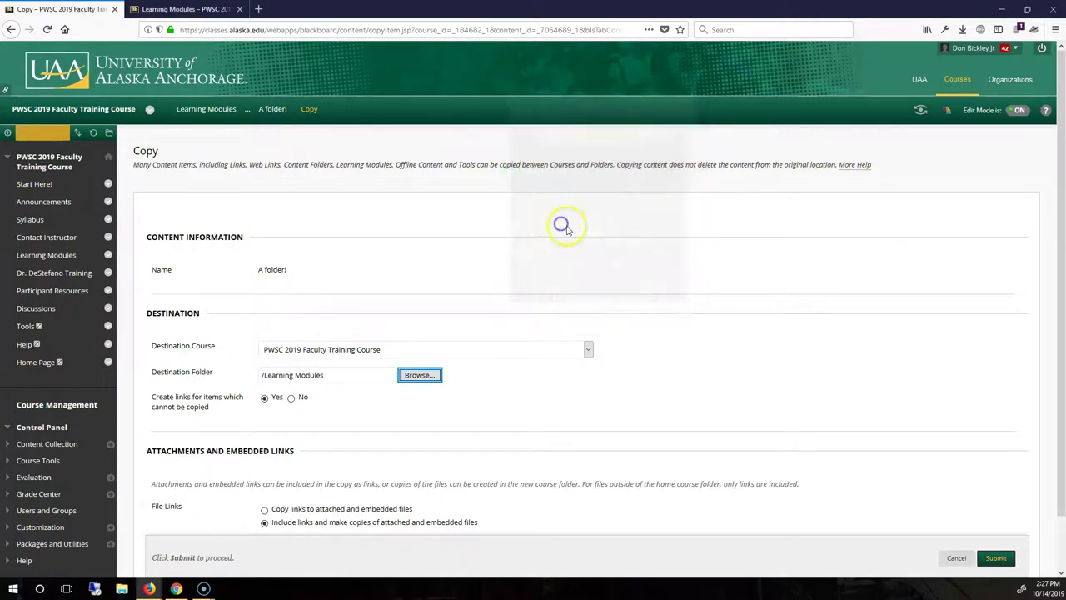
left_click(214, 373)
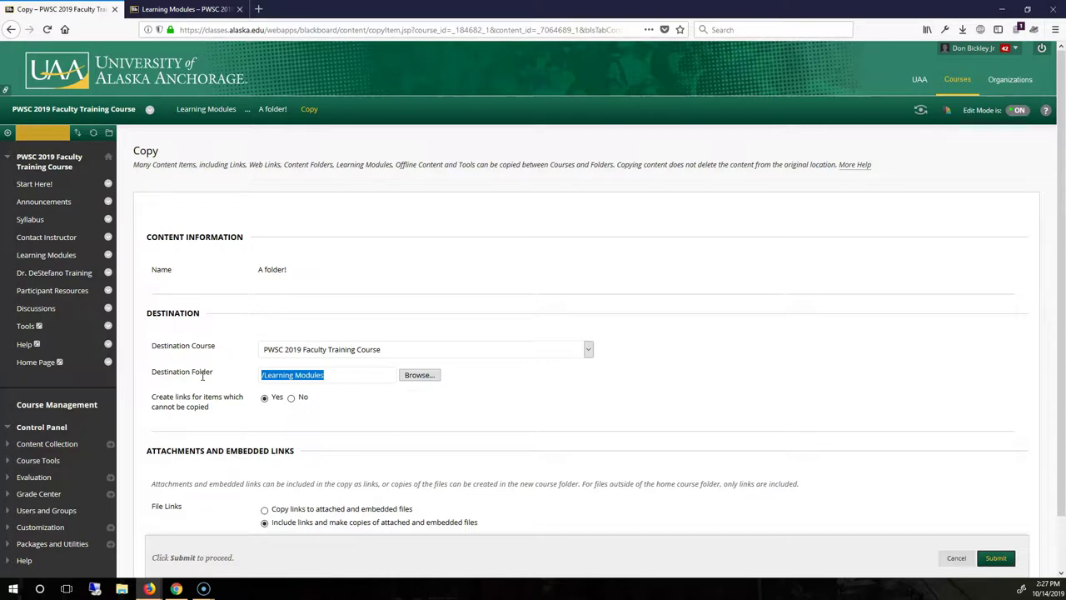
left_click(341, 378)
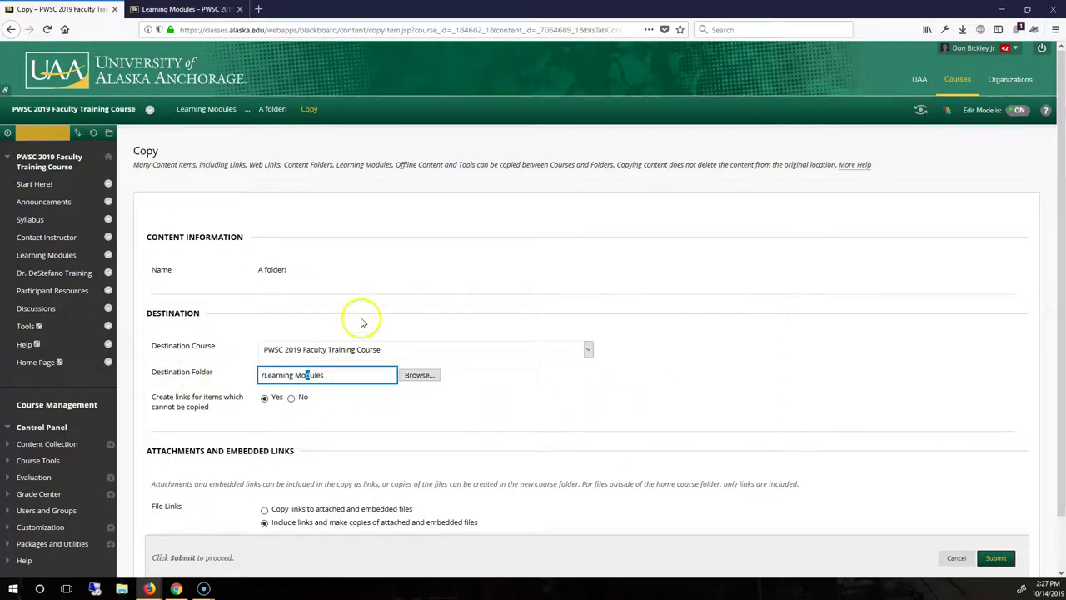
left_click(428, 376)
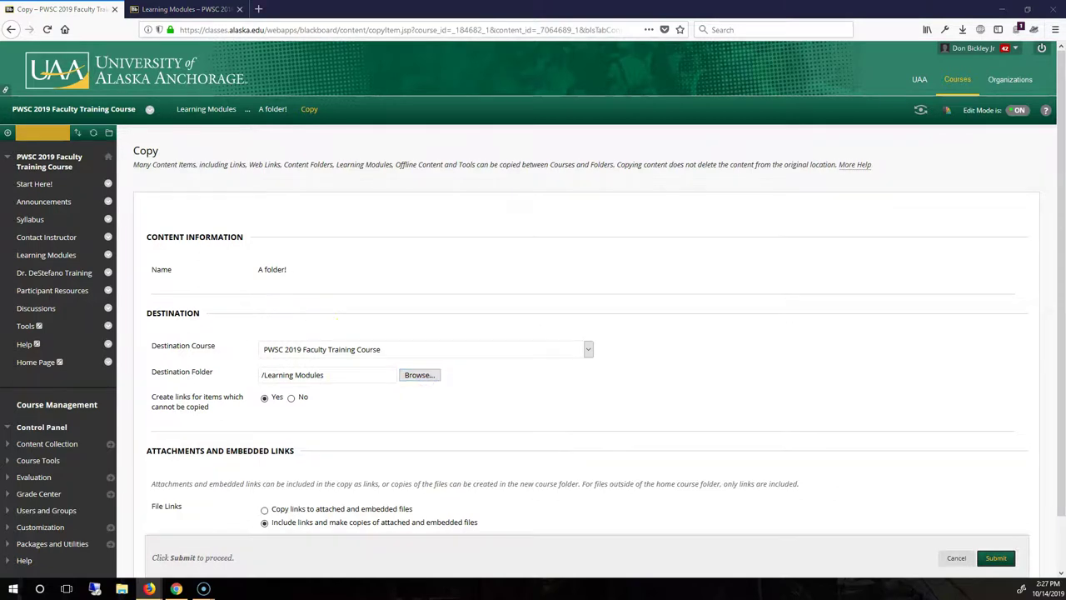
scroll(601, 340, "down", 2)
left_click(995, 558)
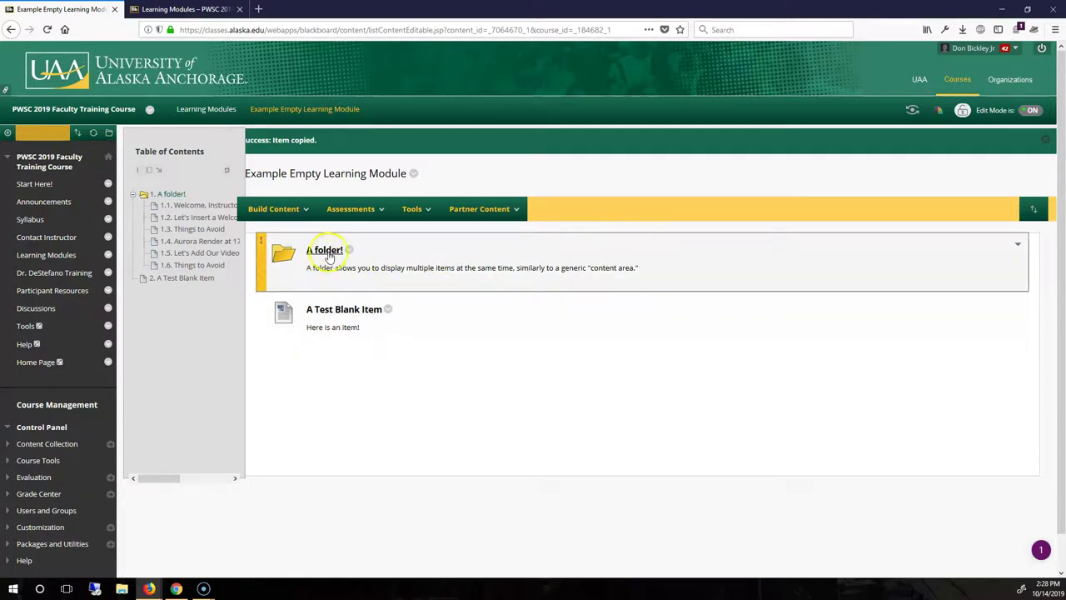
Go back to the Learning Modules content area via the breadcrumb and scroll through it
left_click(194, 111)
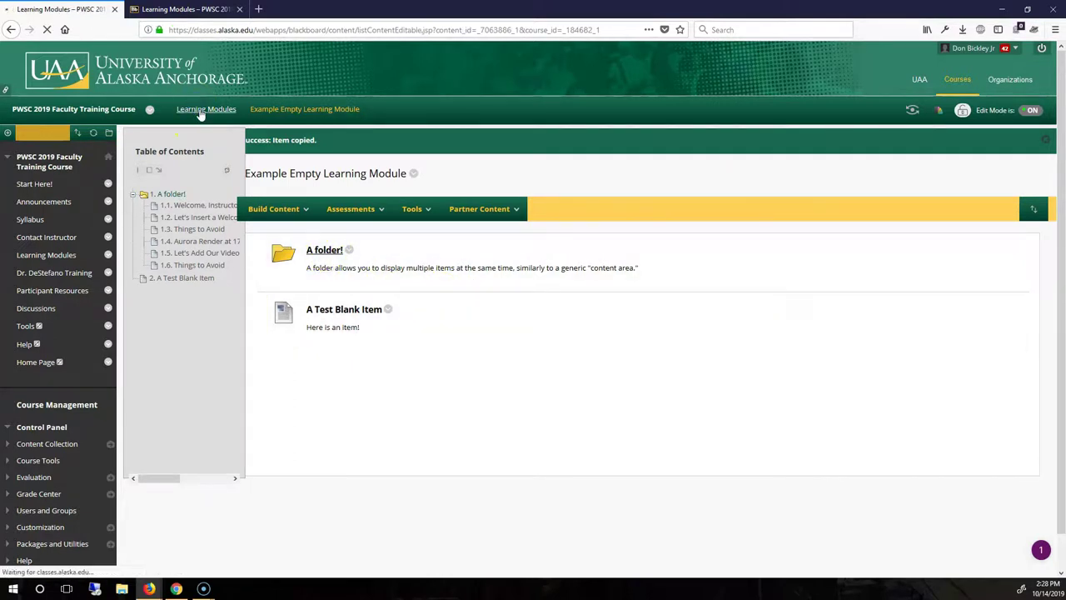
scroll(388, 364, "down", 5)
scroll(388, 364, "down", 5)
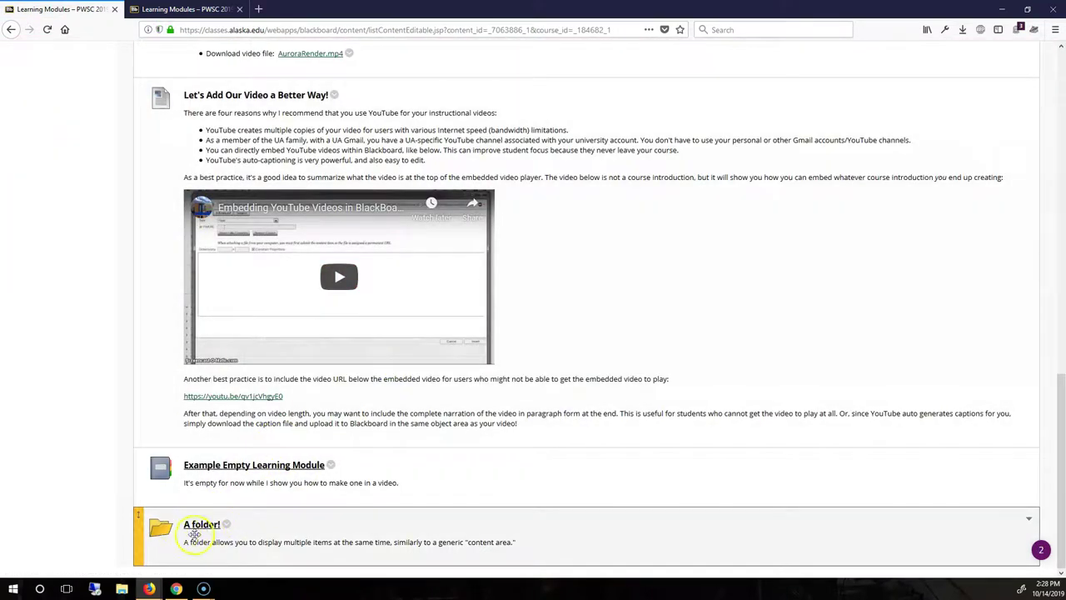
scroll(436, 436, "up", 15)
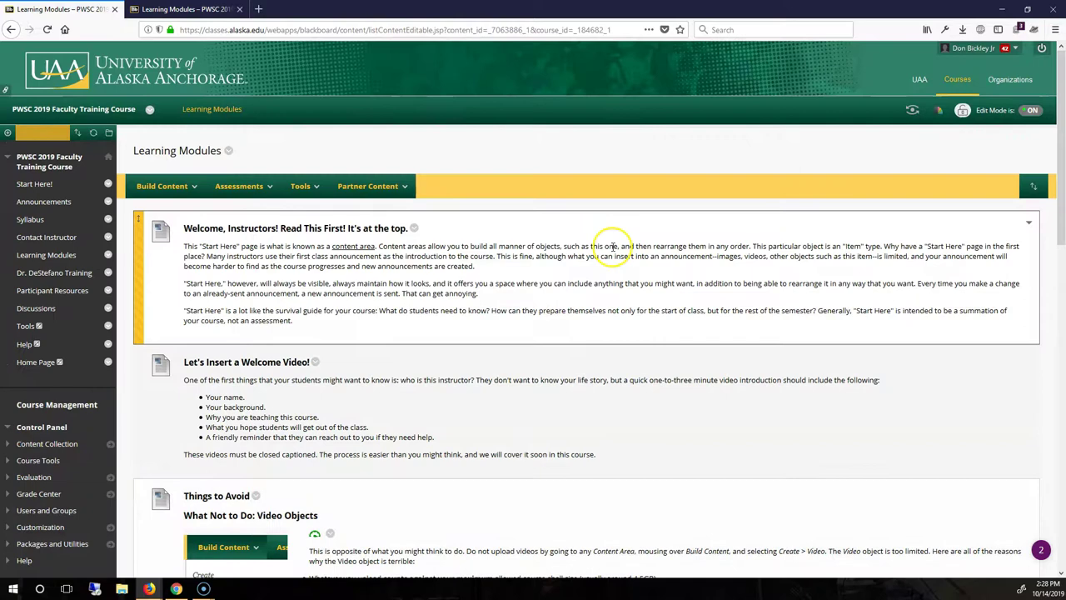
Enter Student Preview and open A folder! to see its student view
left_click(913, 109)
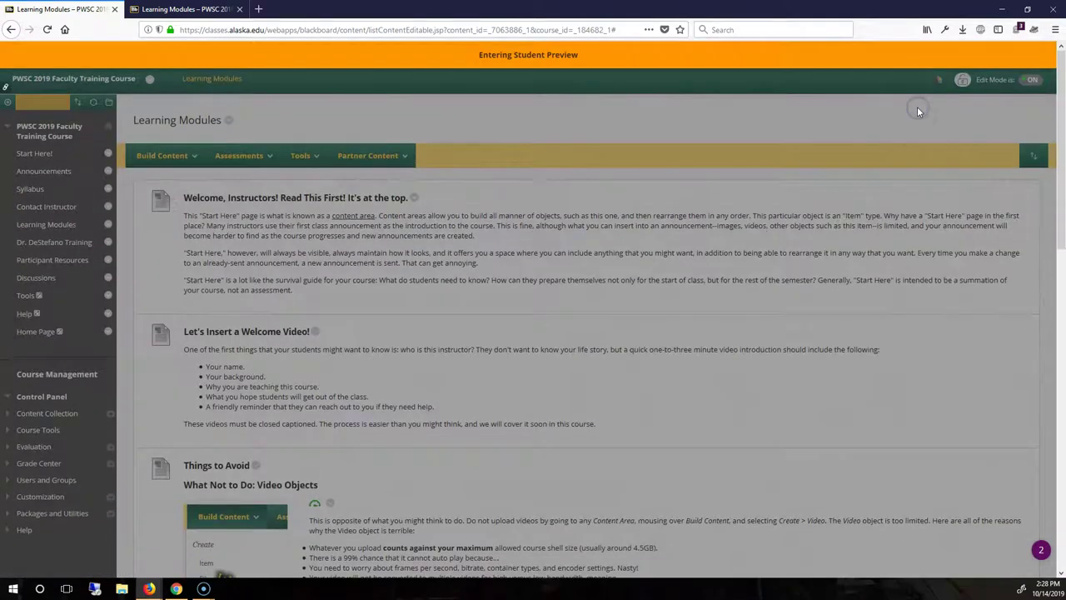
scroll(556, 391, "down", 10)
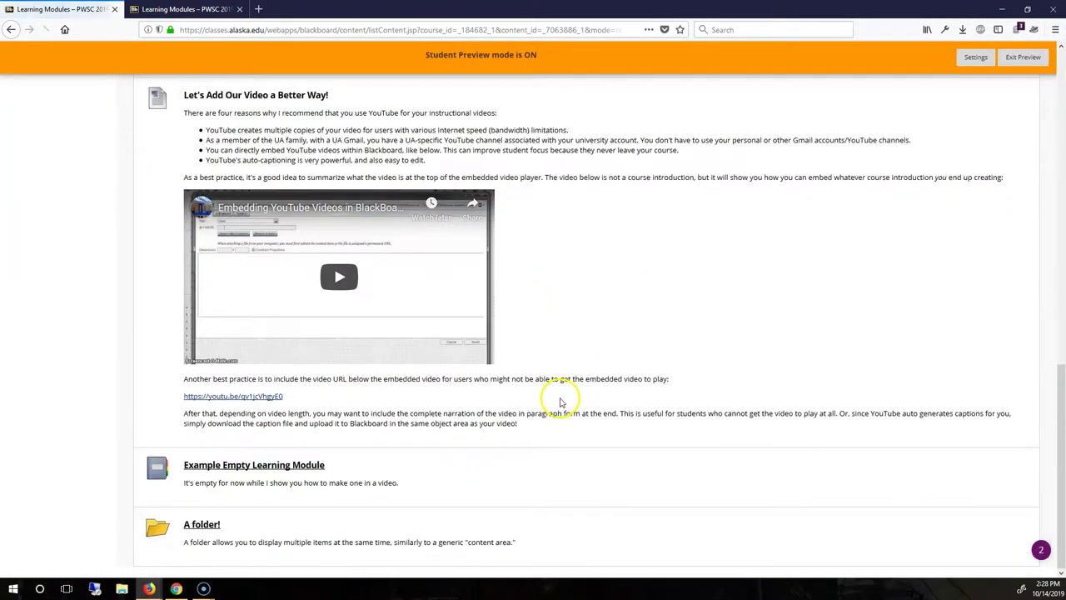
left_click(197, 524)
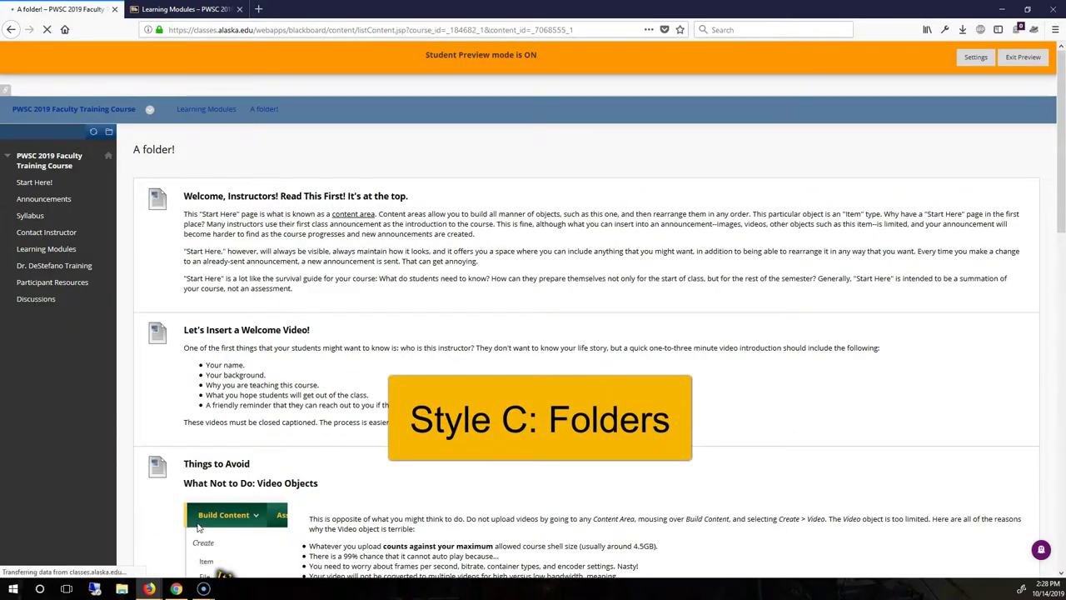
scroll(451, 238, "down", 1)
scroll(524, 240, "down", 6)
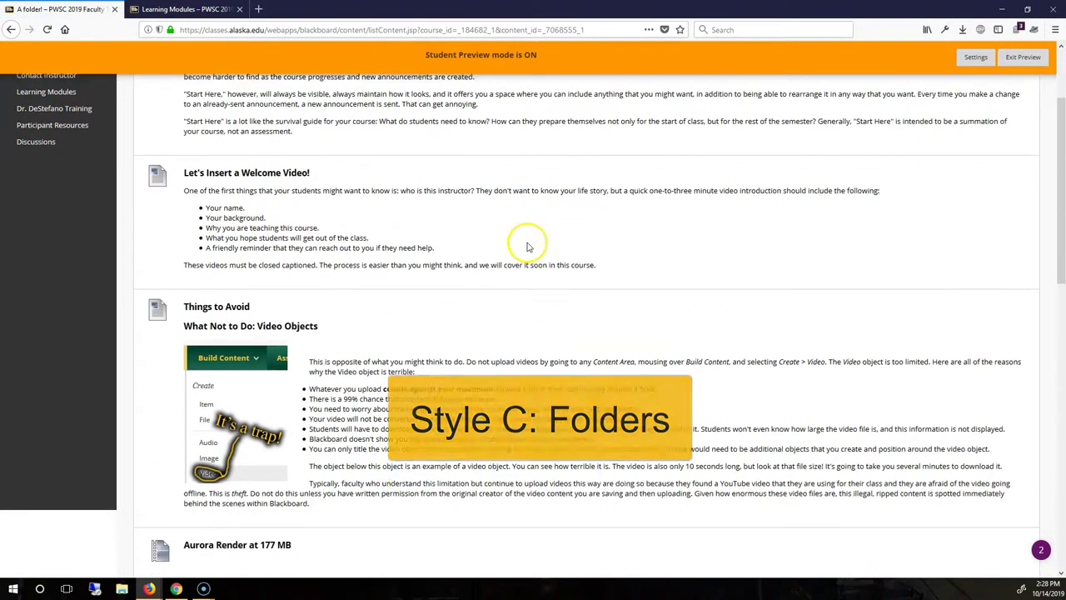
scroll(550, 274, "down", 3)
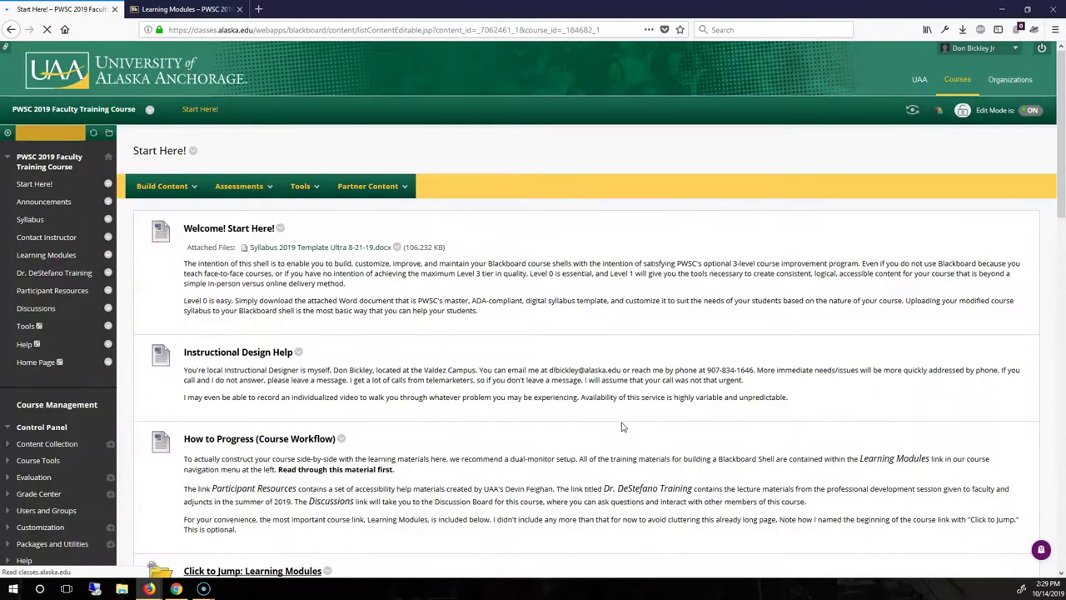
Scroll up and down through the Start Here! page content
scroll(395, 421, "down", 5)
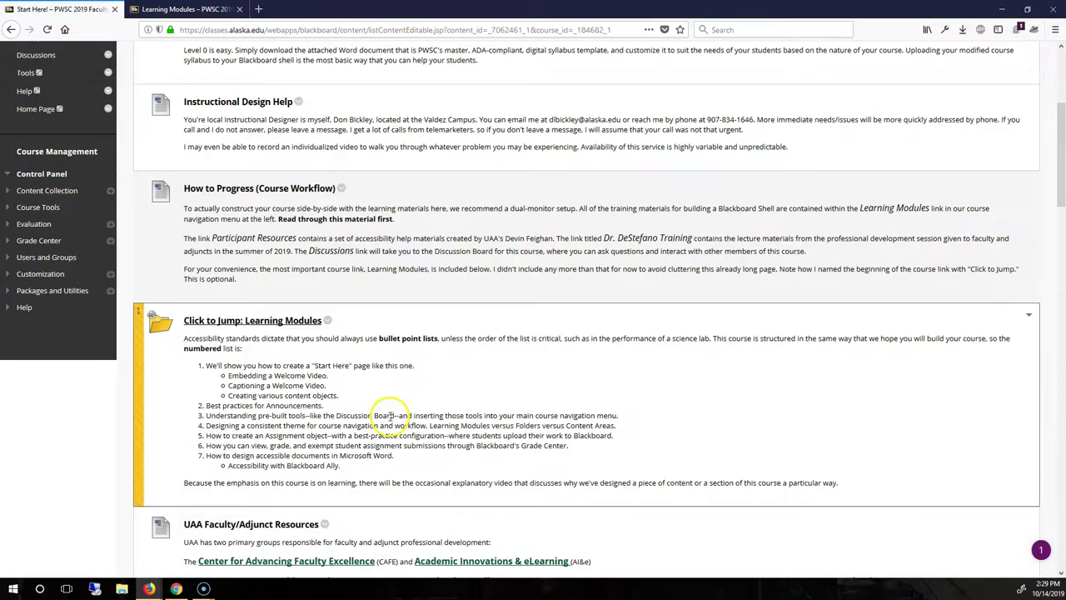
scroll(393, 422, "down", 3)
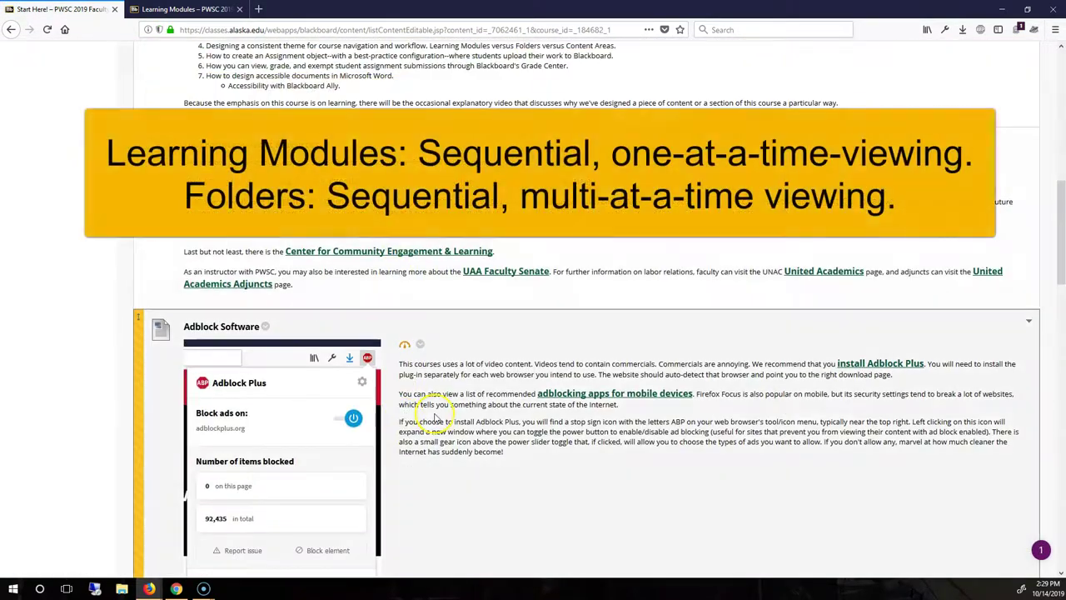
scroll(433, 414, "up", 6)
scroll(435, 414, "up", 2)
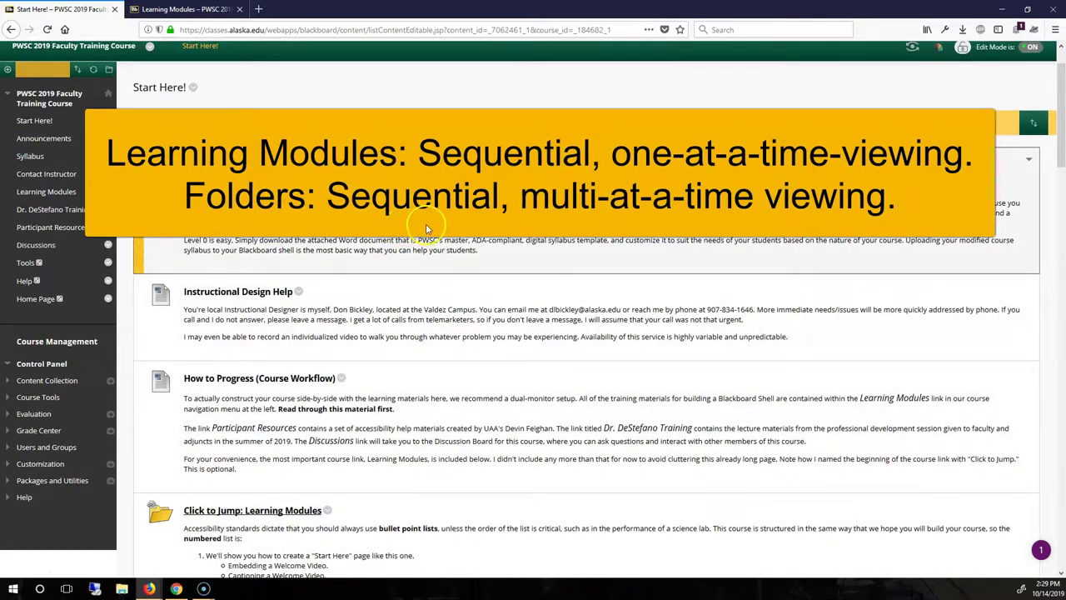
scroll(364, 445, "down", 1)
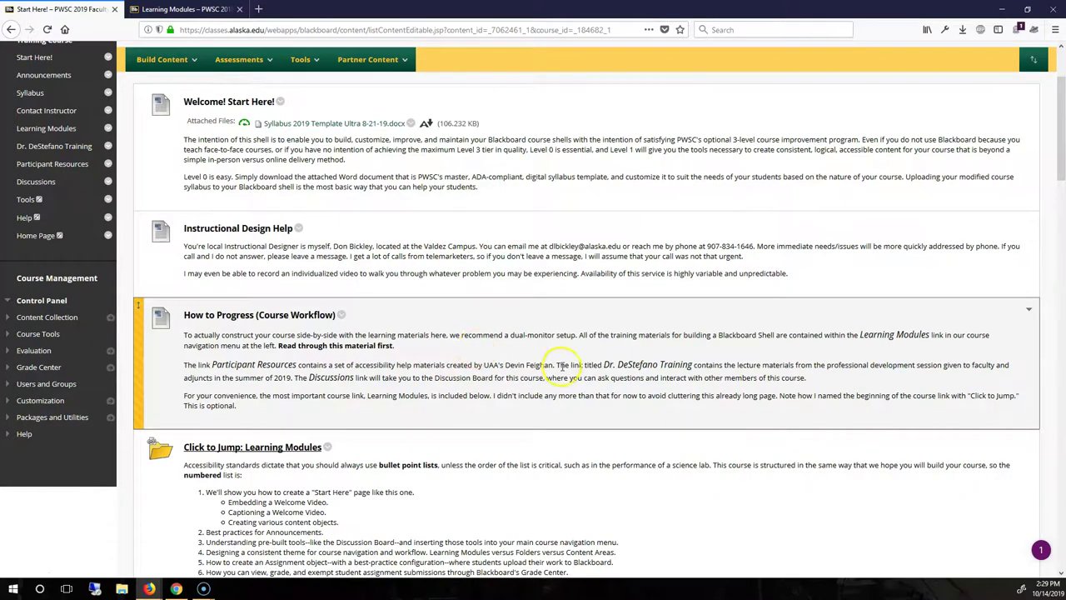
scroll(537, 358, "down", 2)
scroll(537, 366, "up", 4)
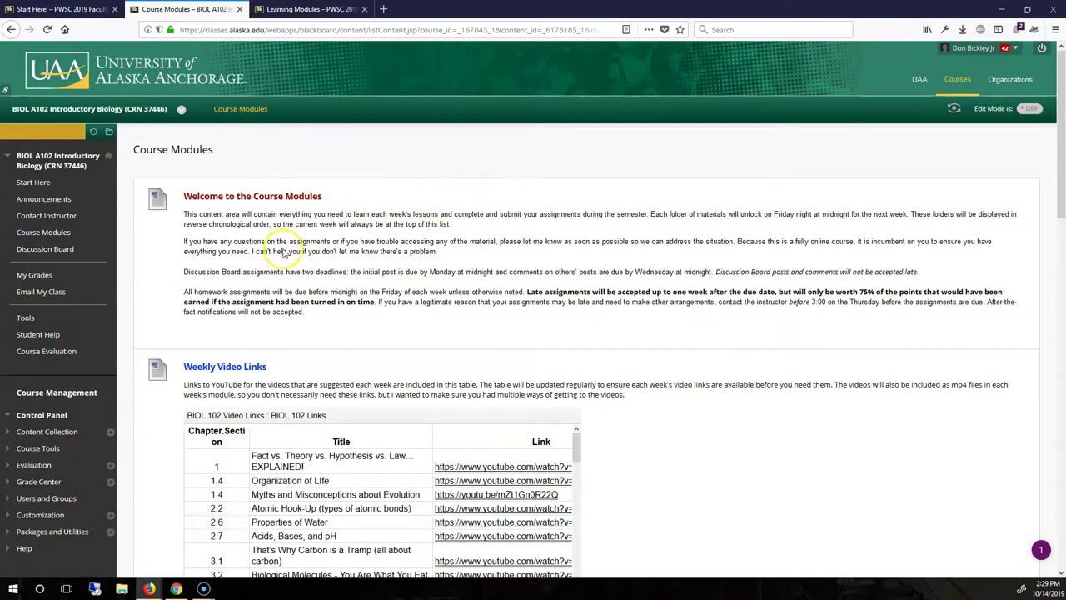
Open BIOL A102's Week 4 - Chapters 6-8 module, then switch back to the Start Here! tab
scroll(804, 242, "down", 7)
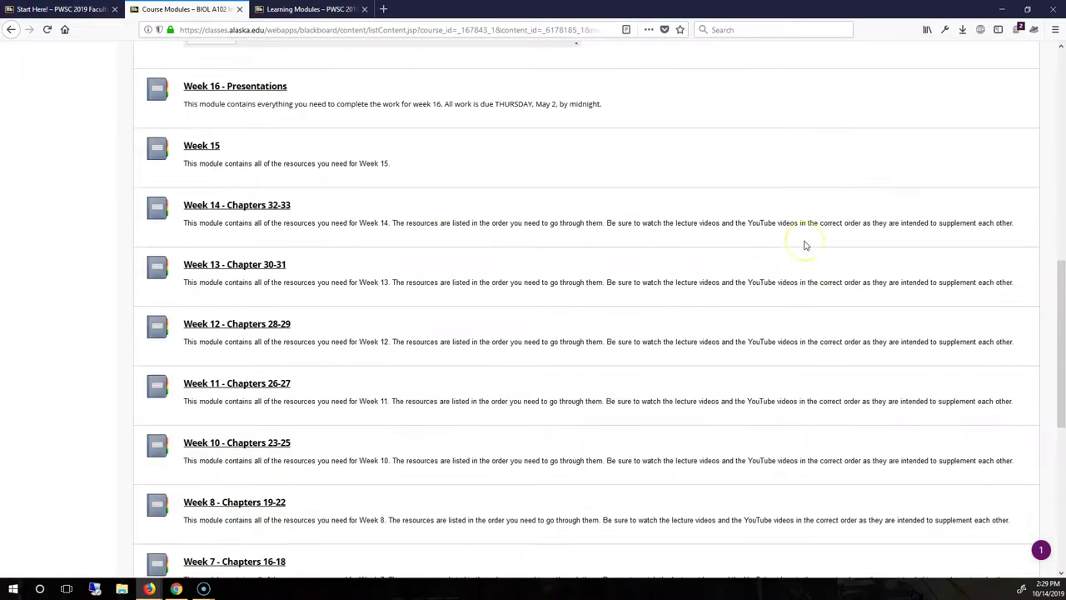
scroll(804, 242, "down", 5)
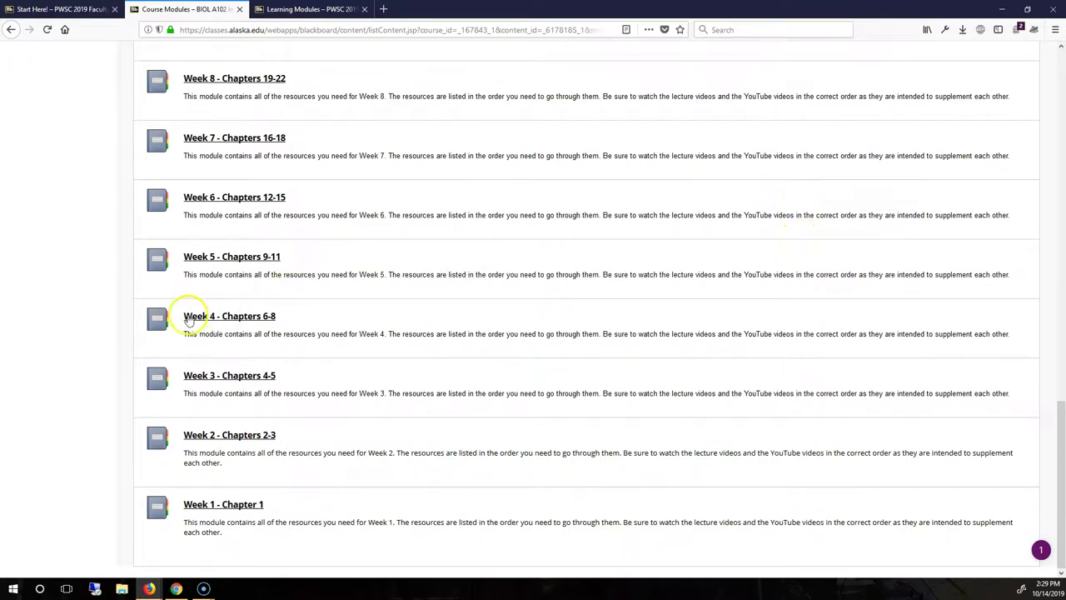
left_click(233, 319)
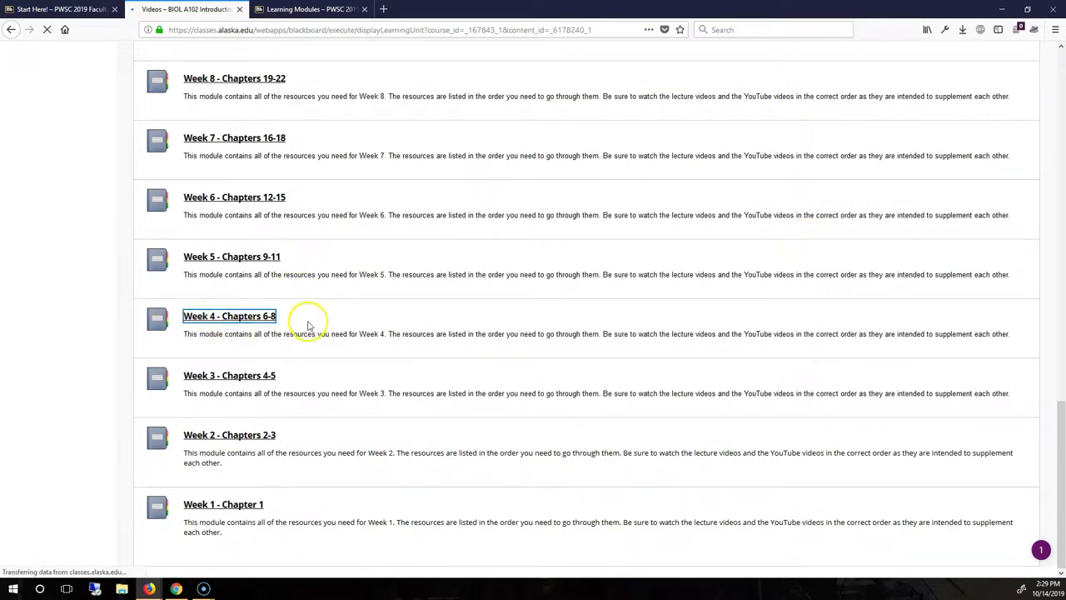
key("ctrl+shift+Tab")
scroll(453, 323, "up", 5)
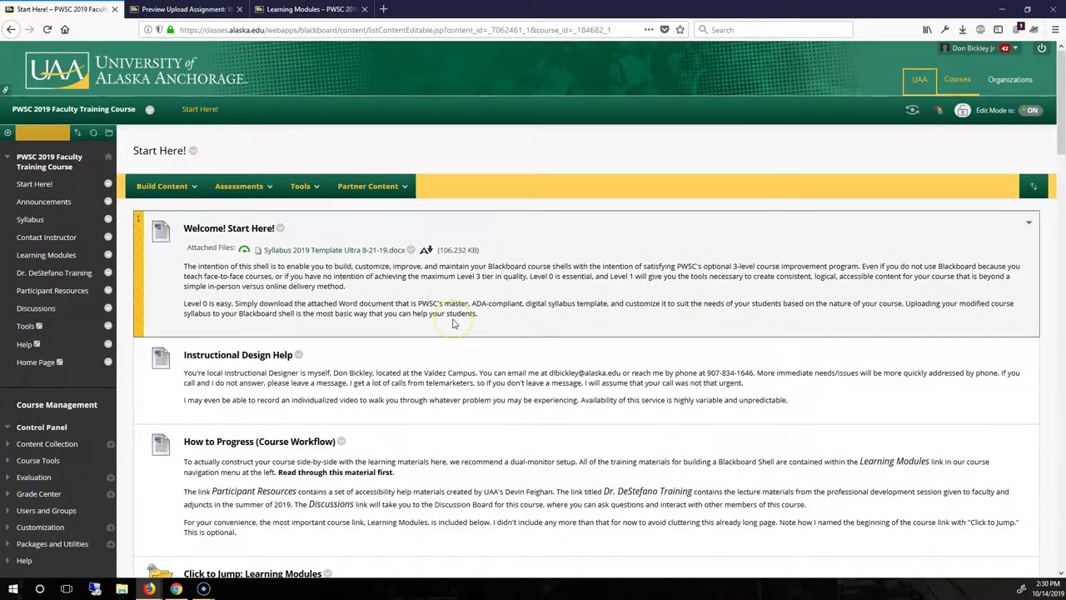
Reach Tool Availability through the course menu's Add Menu Item list and the Tools link
scroll(506, 307, "down", 15)
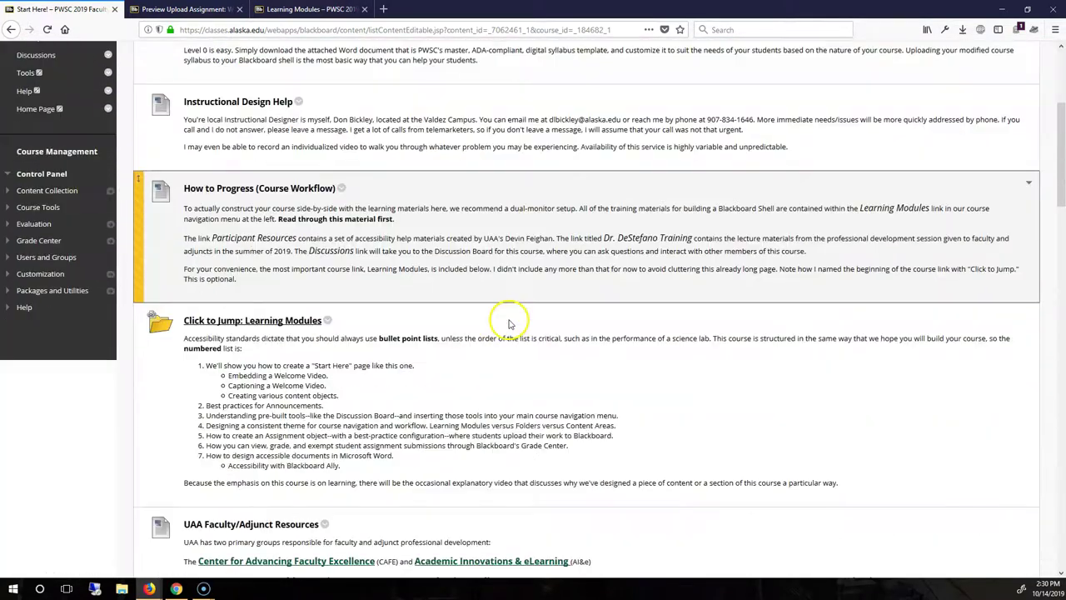
scroll(435, 331, "down", 15)
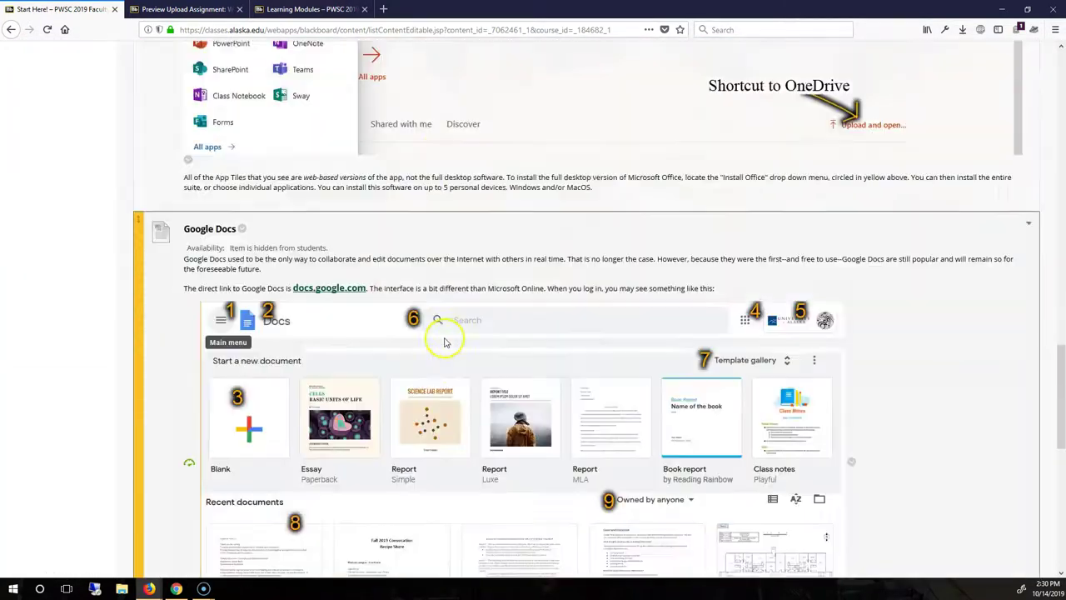
scroll(268, 364, "up", 20)
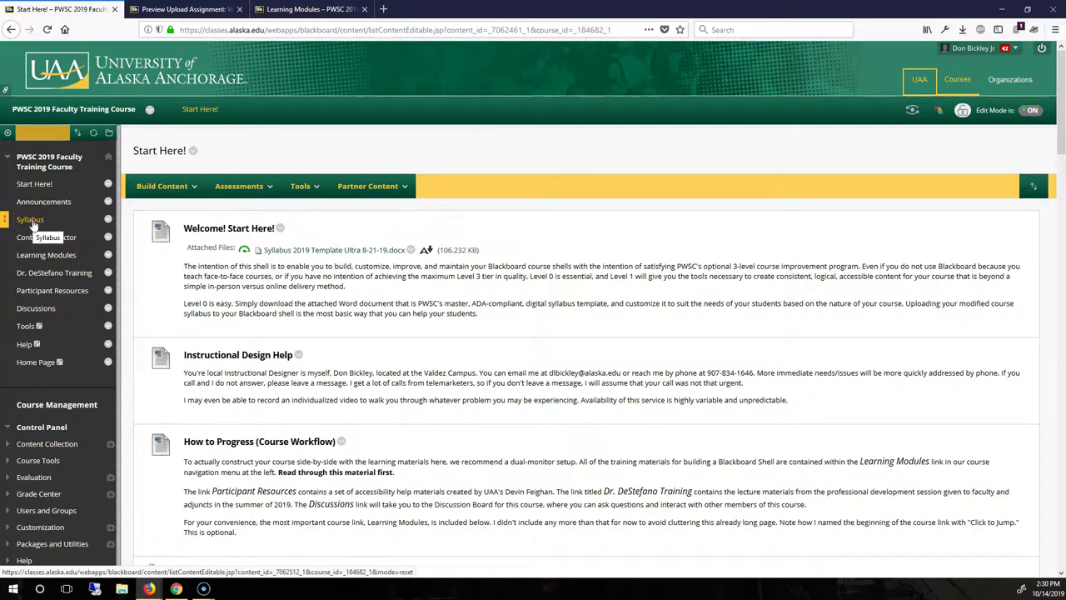
left_click(37, 219)
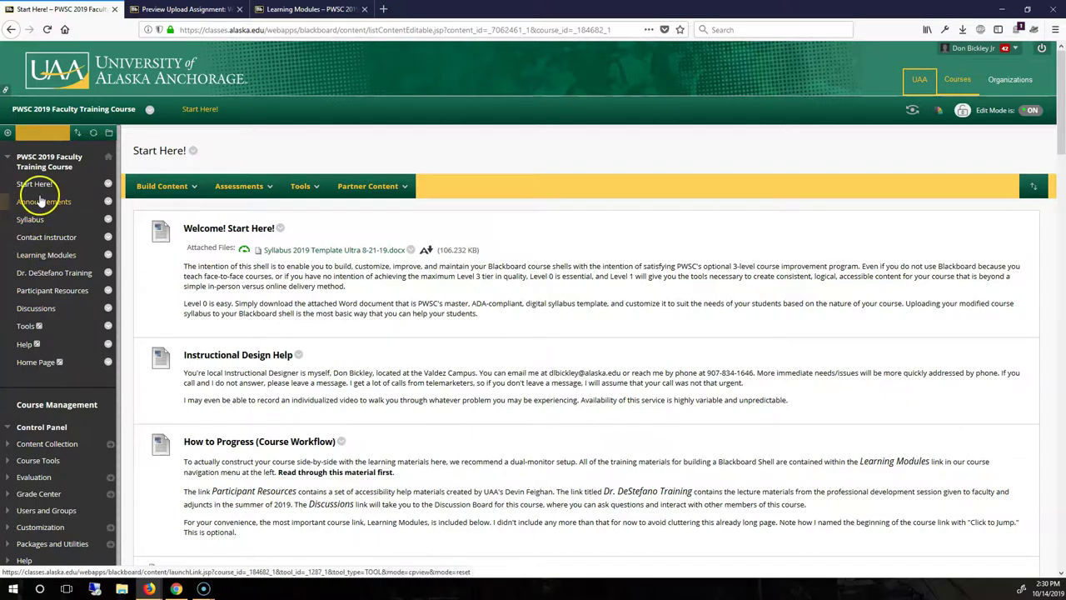
left_click(7, 132)
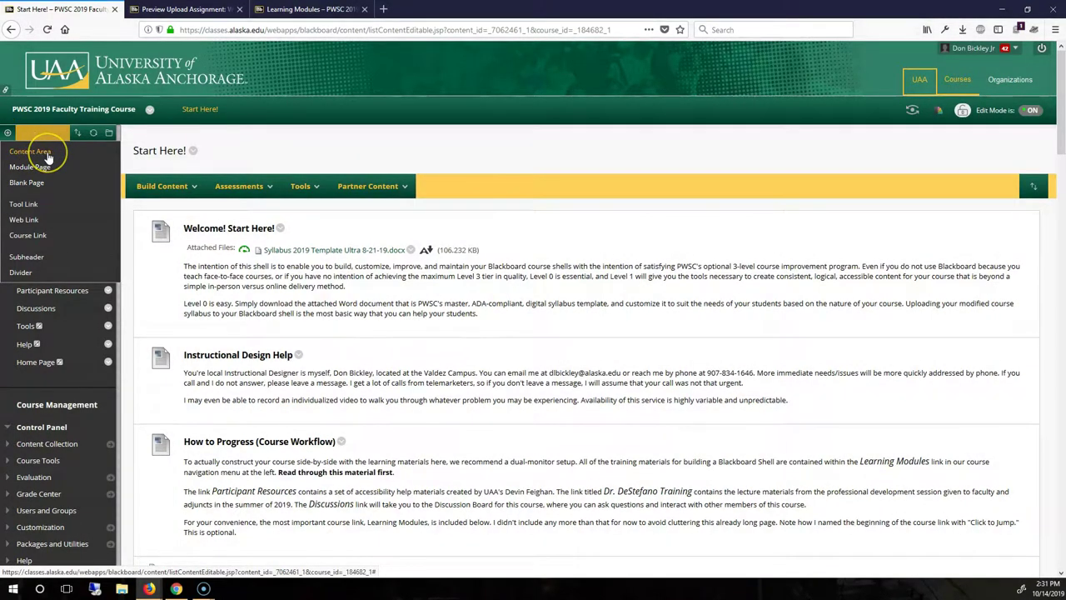
left_click(25, 327)
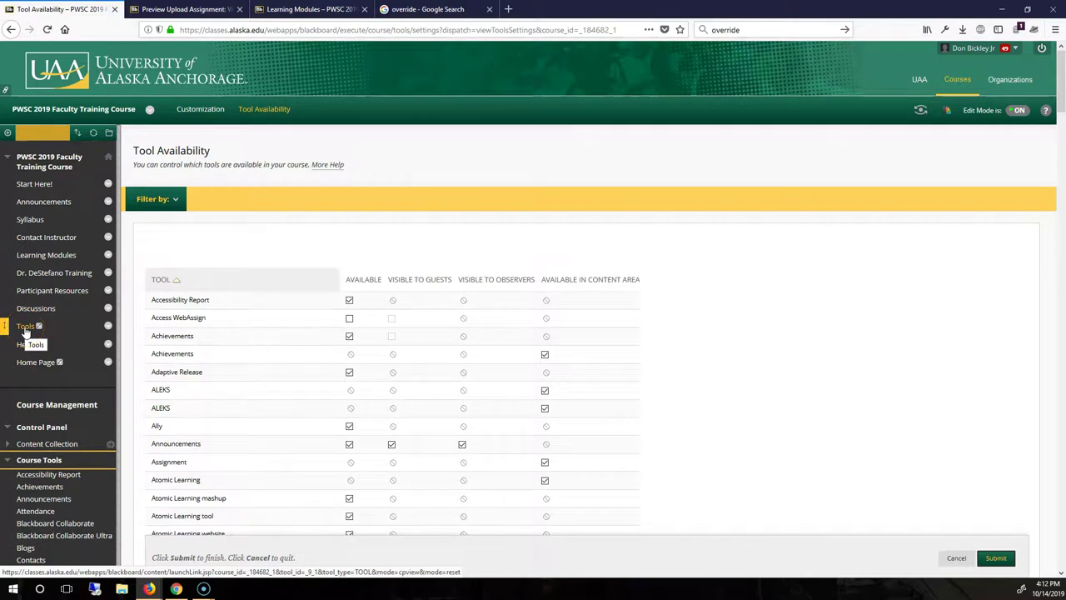
Start a new Tool Link and browse the Type dropdown's tool list, leaving it on Achievements
left_click(25, 328)
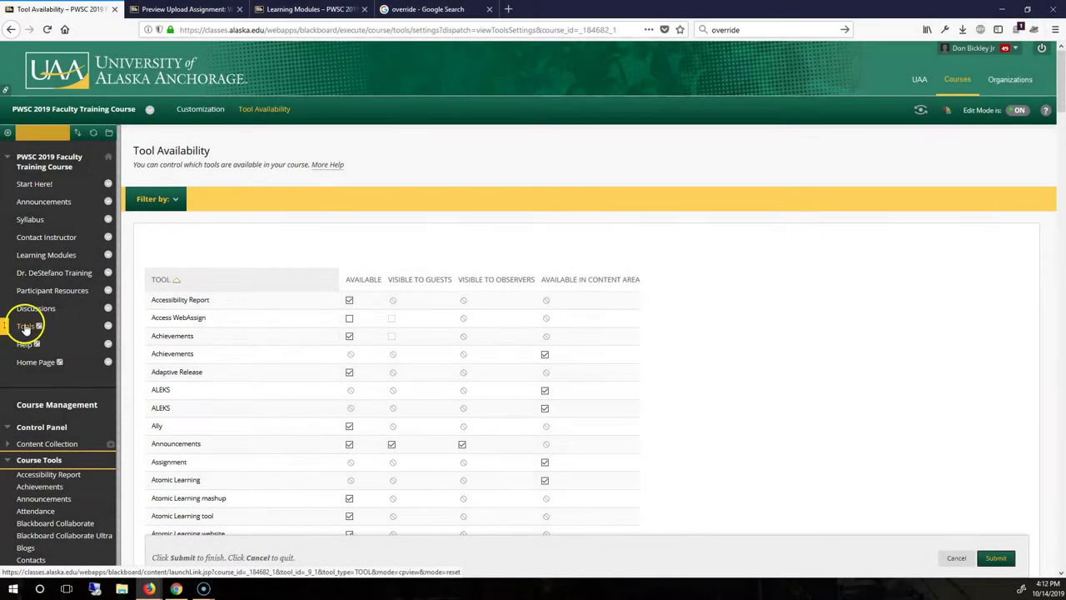
left_click(8, 132)
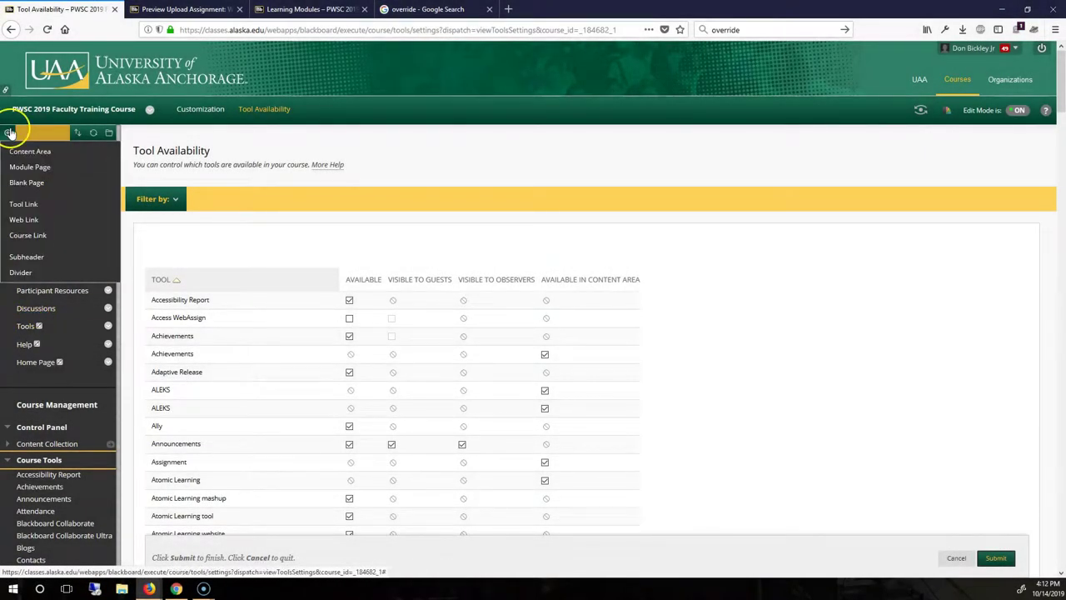
left_click(25, 204)
left_click(204, 194)
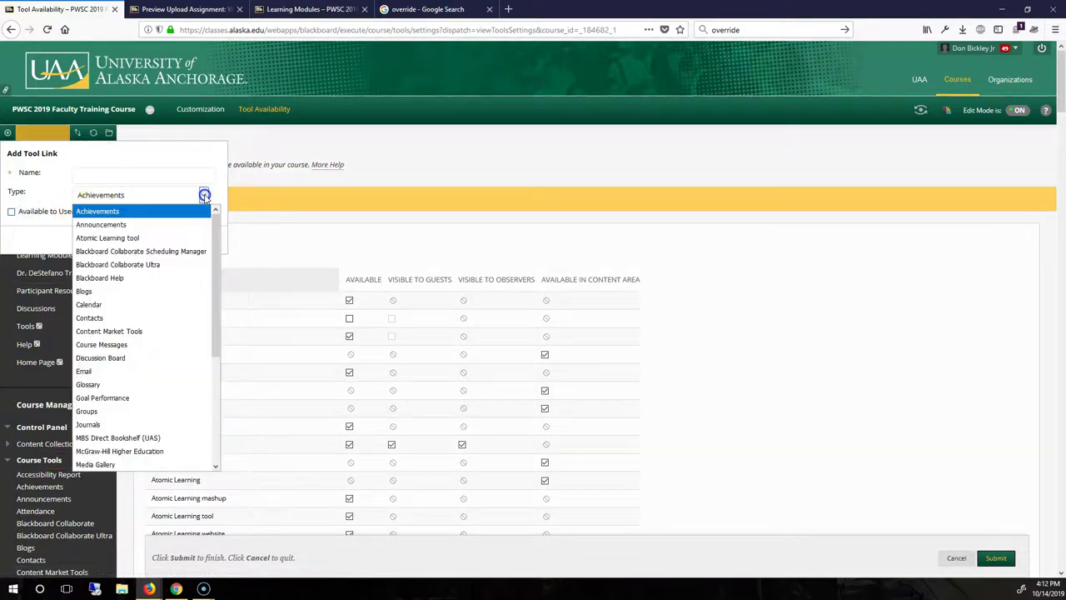
left_click_drag(210, 246, 212, 360)
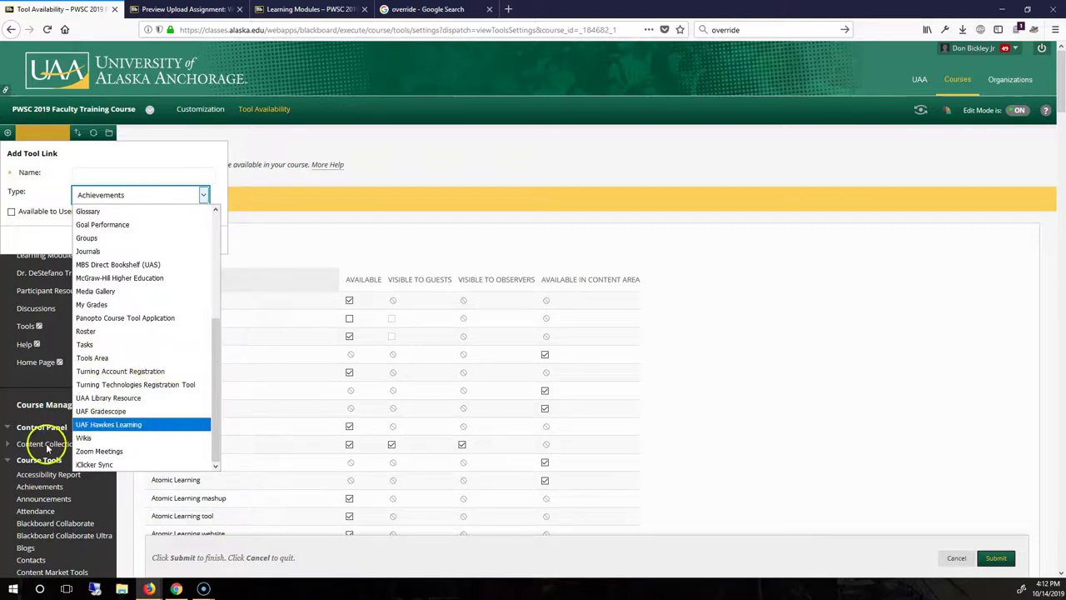
left_click(31, 465)
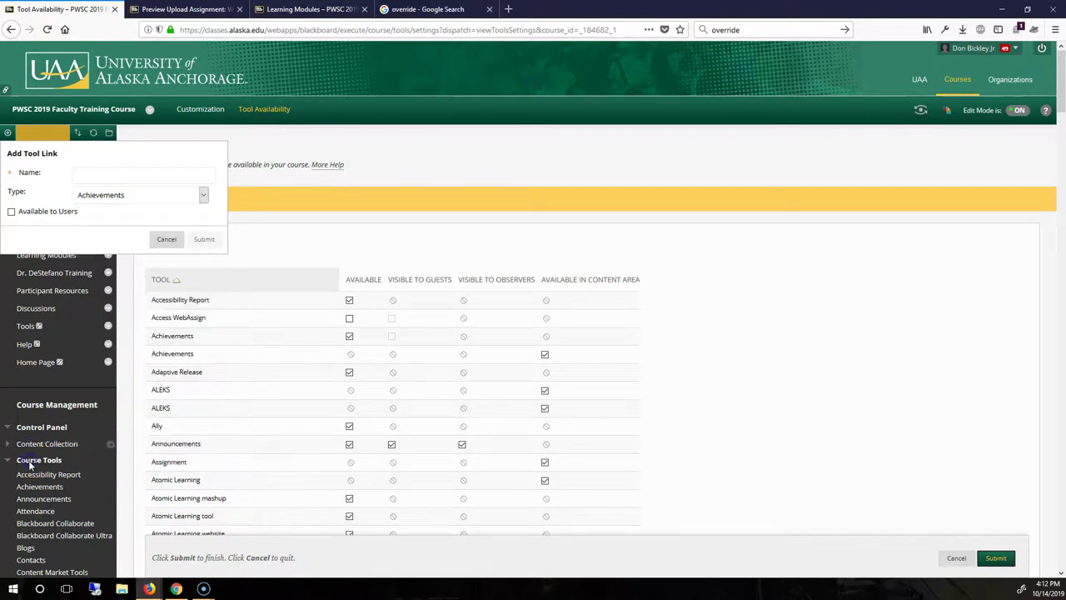
Browse the course Tools page listing every tool and its Hide Link buttons, then return to Start Here!
left_click(40, 509)
scroll(437, 293, "down", 3)
scroll(416, 350, "down", 2)
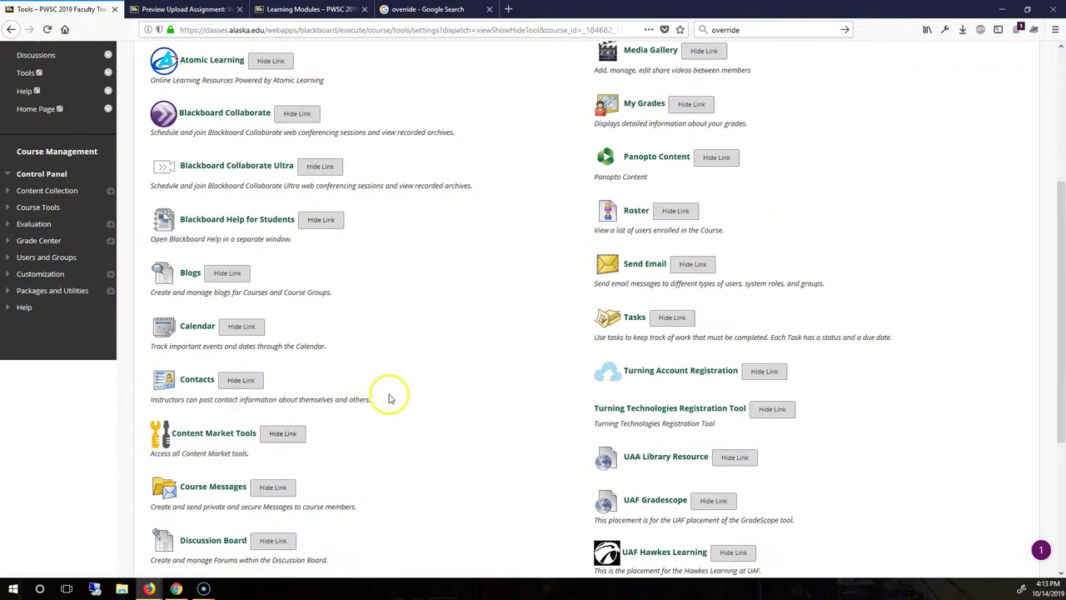
scroll(519, 366, "up", 5)
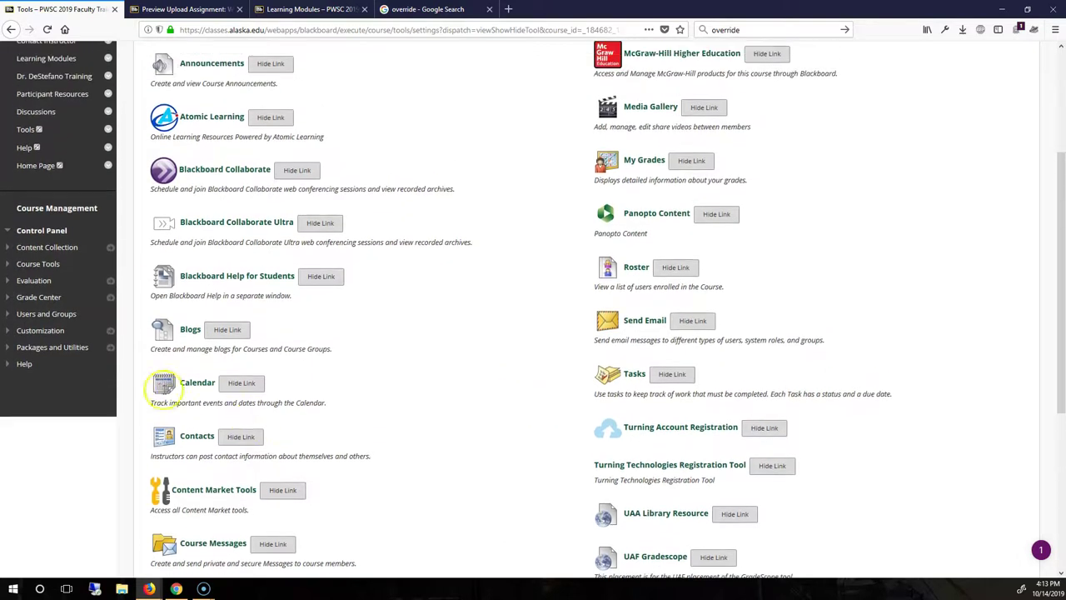
scroll(383, 329, "up", 2)
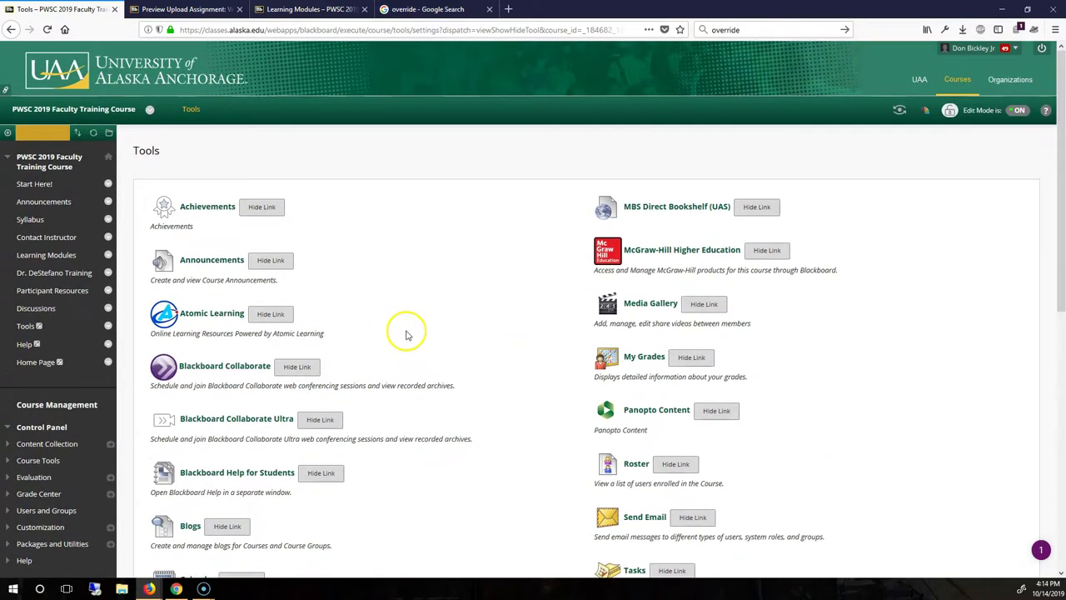
scroll(405, 333, "down", 8)
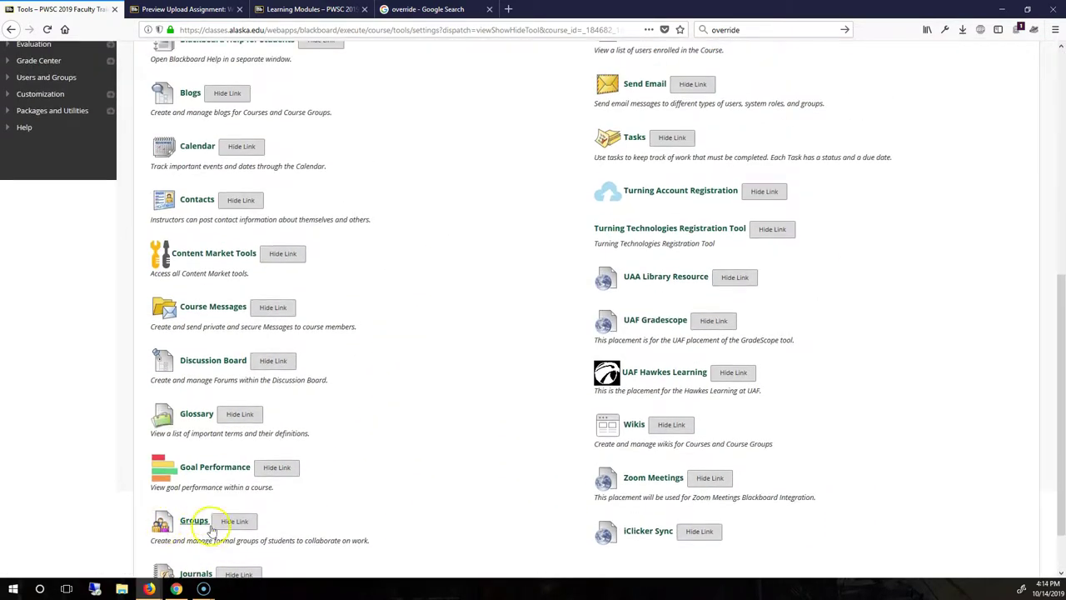
scroll(250, 516, "up", 6)
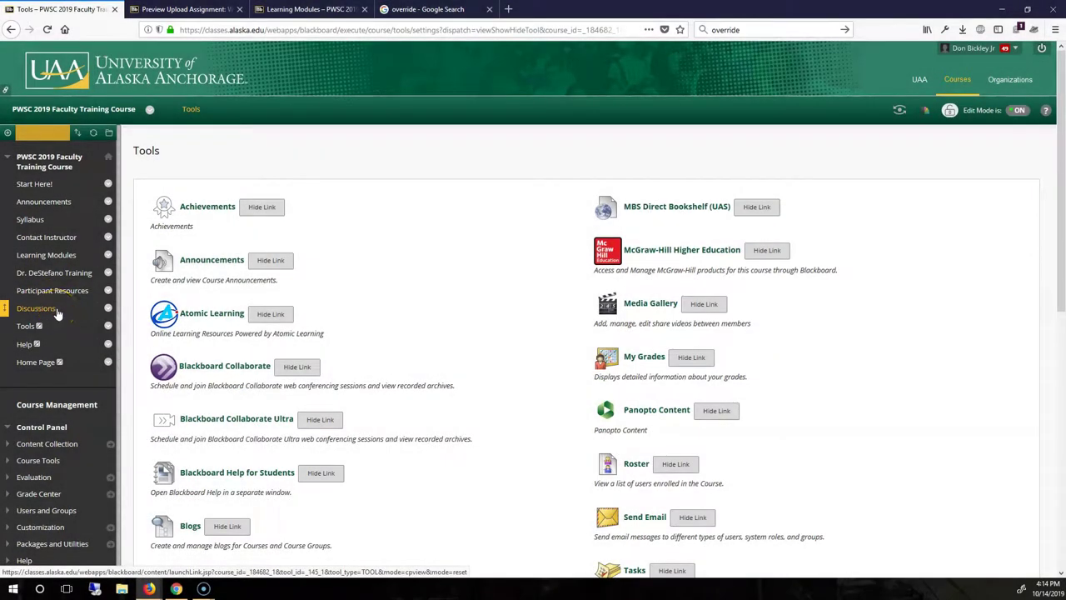
left_click(72, 260)
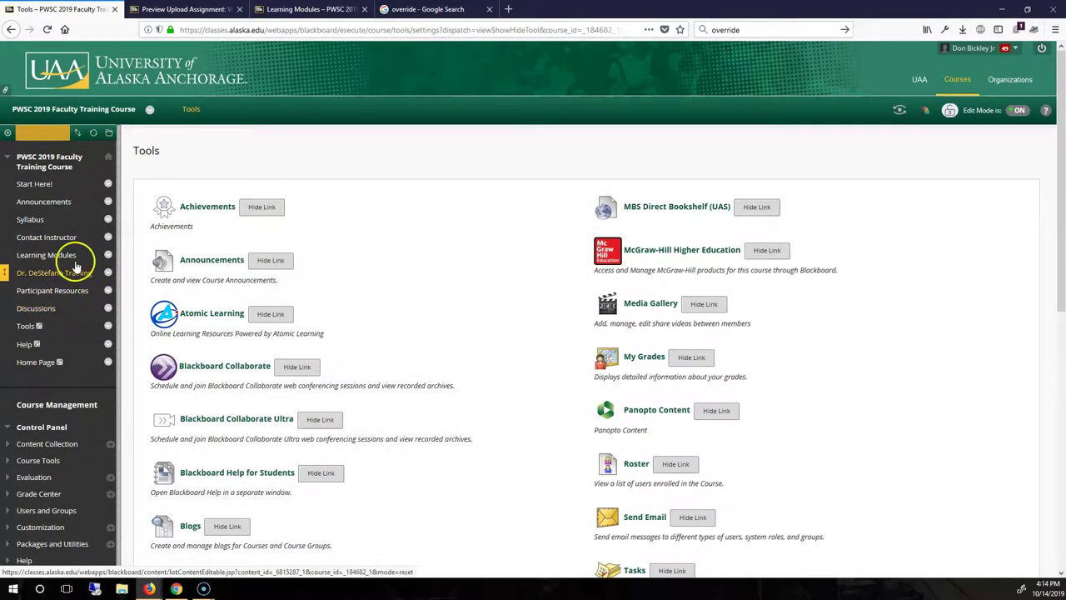
left_click(39, 186)
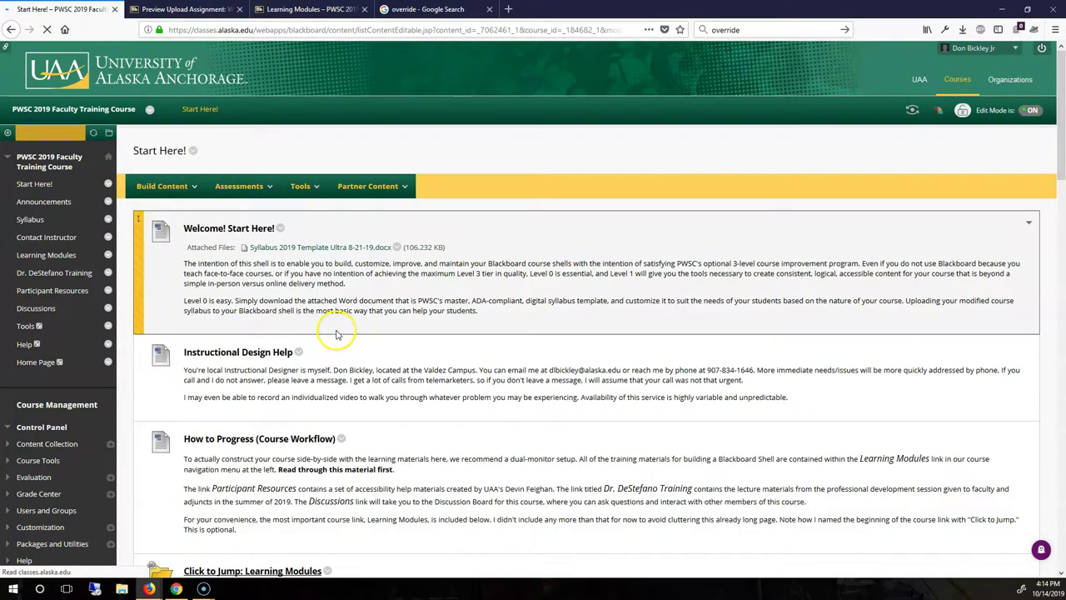
Scroll the Start Here! page and open the Build Content menu of creatable content types
scroll(533, 380, "down", 5)
scroll(428, 428, "up", 5)
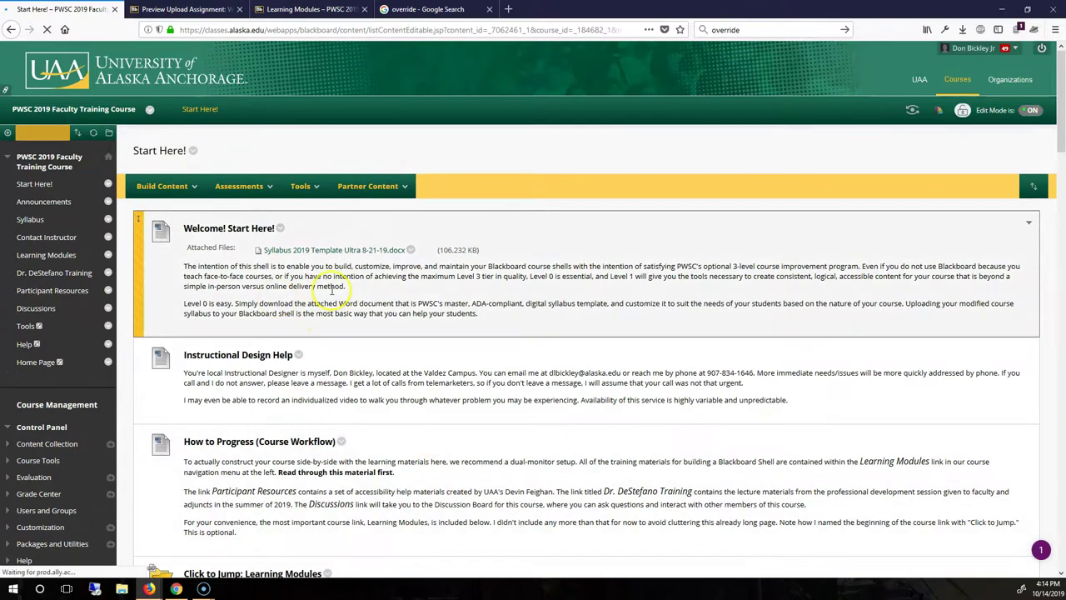
left_click(167, 186)
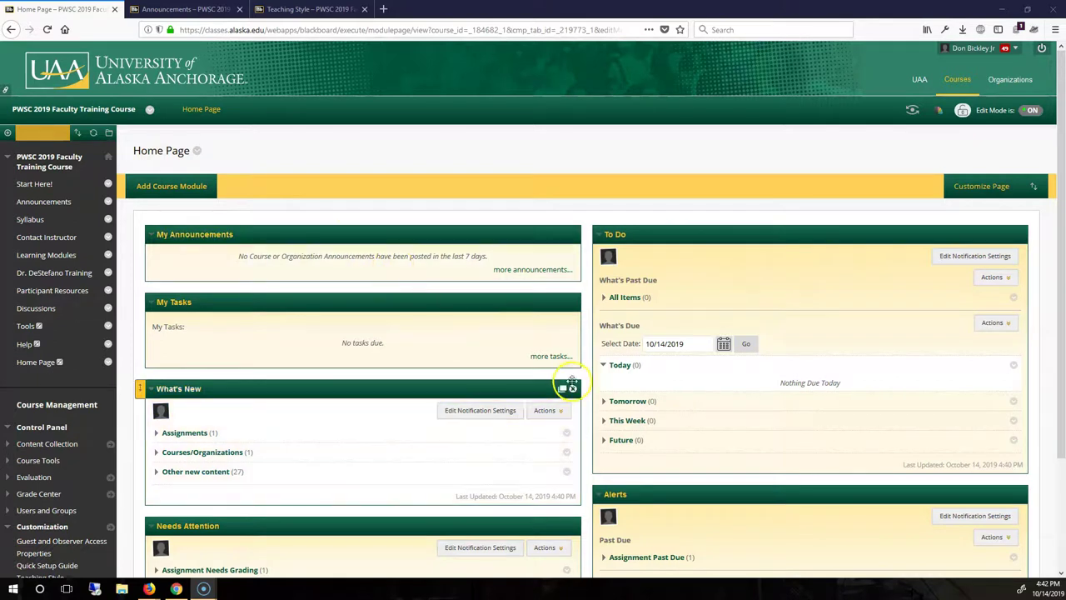
Switch to the course Announcements page, which reports No Announcements found
scroll(549, 385, "down", 1)
scroll(544, 383, "up", 1)
left_click(184, 10)
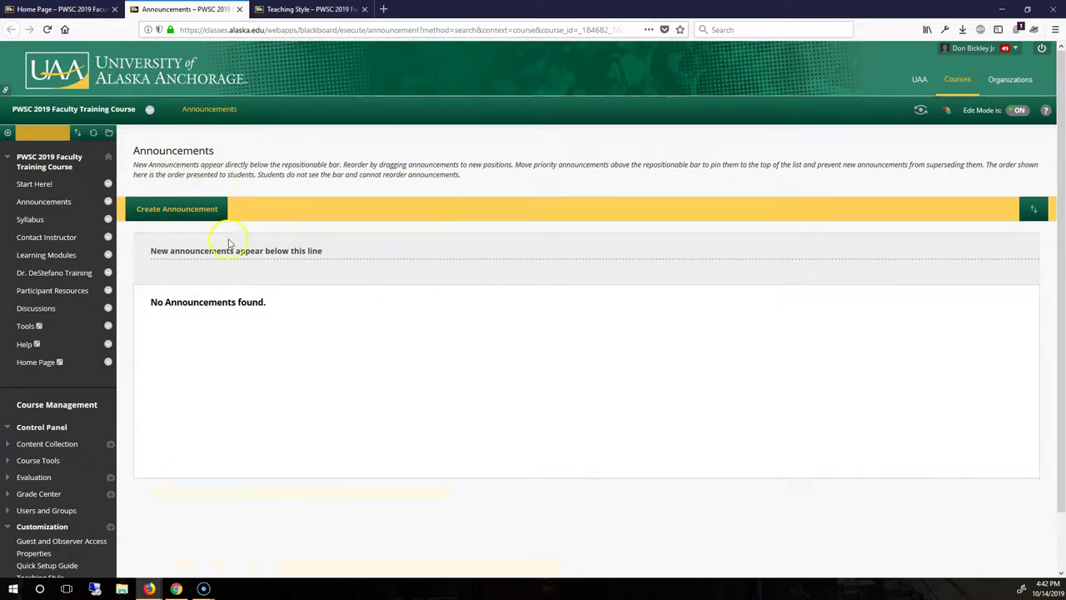
scroll(305, 299, "down", 1)
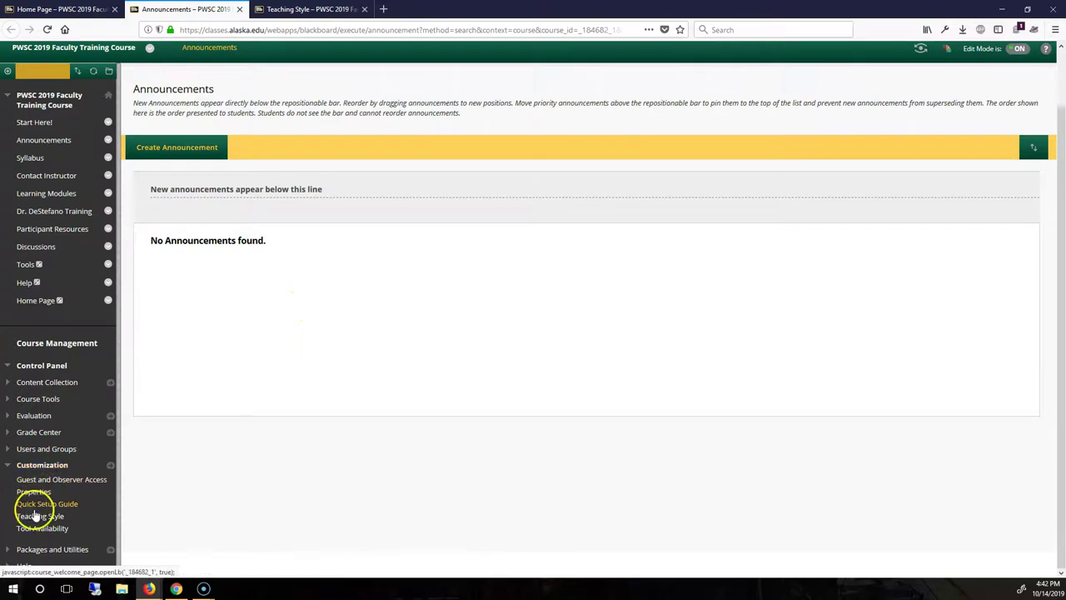
On the Teaching Style page, review the Course Entry Point choices, keeping Start Here!
left_click(300, 10)
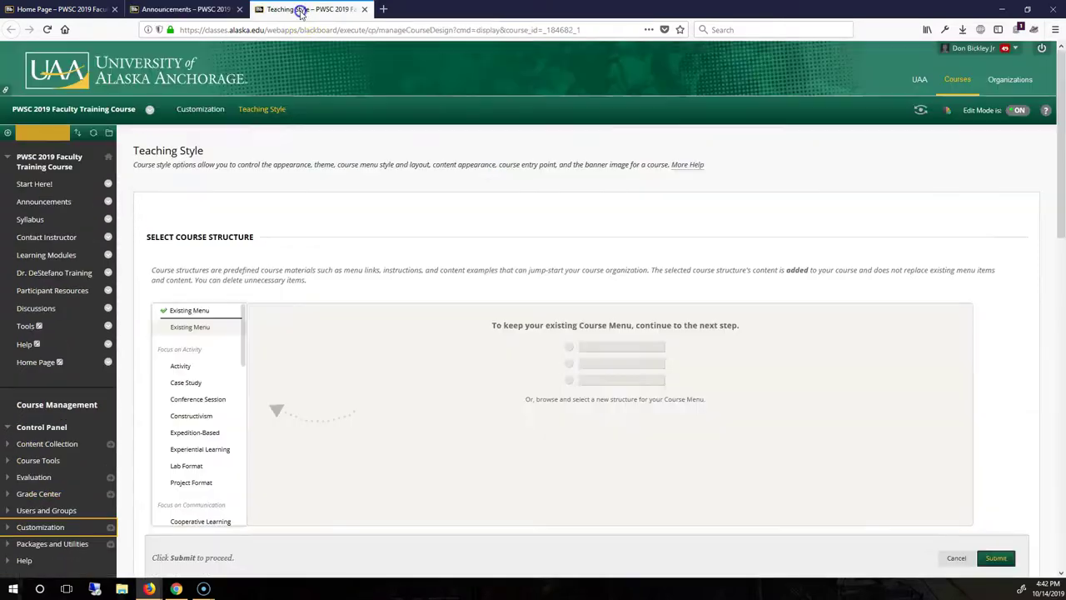
scroll(327, 385, "down", 3)
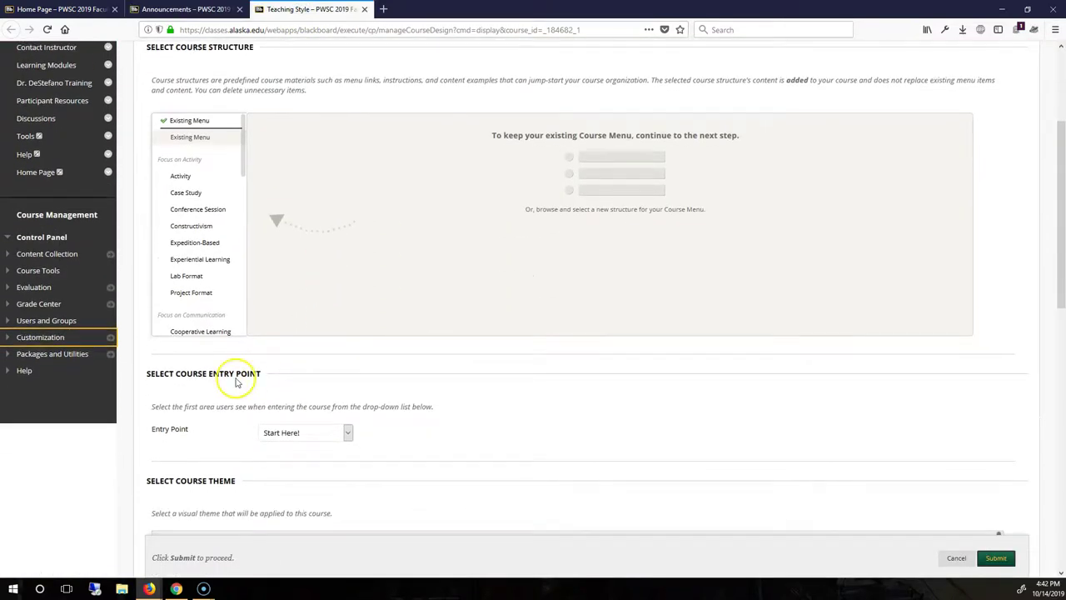
left_click_drag(150, 373, 277, 376)
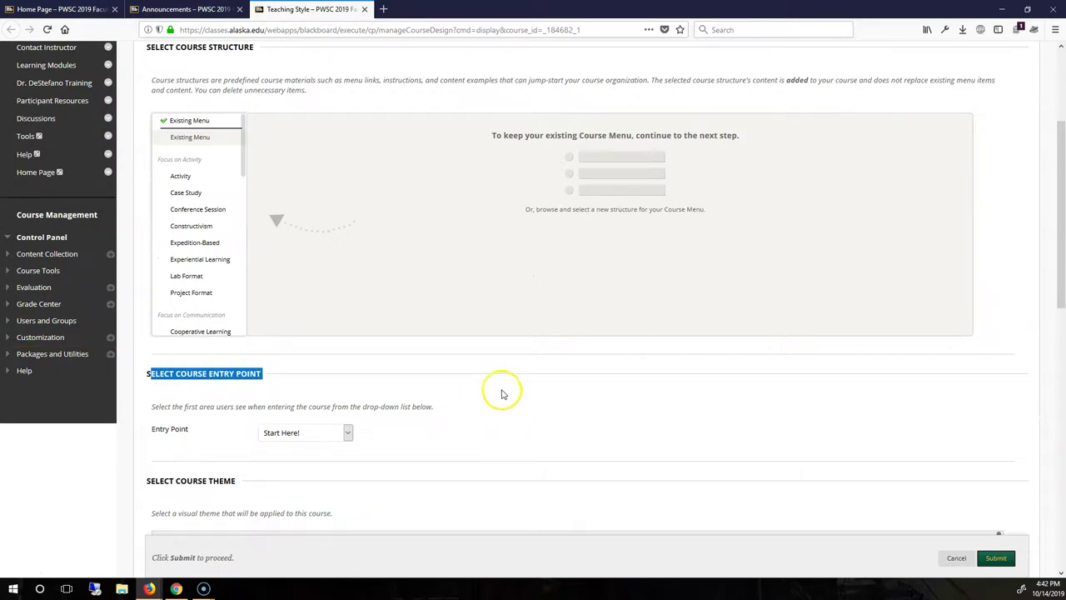
scroll(433, 426, "up", 2)
scroll(464, 443, "down", 1)
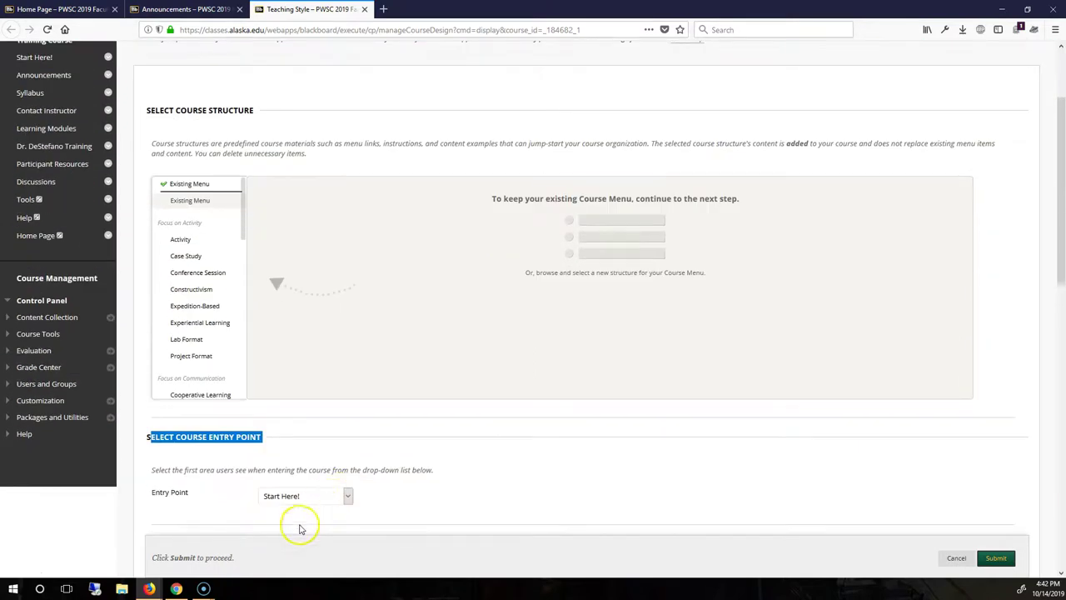
left_click(349, 497)
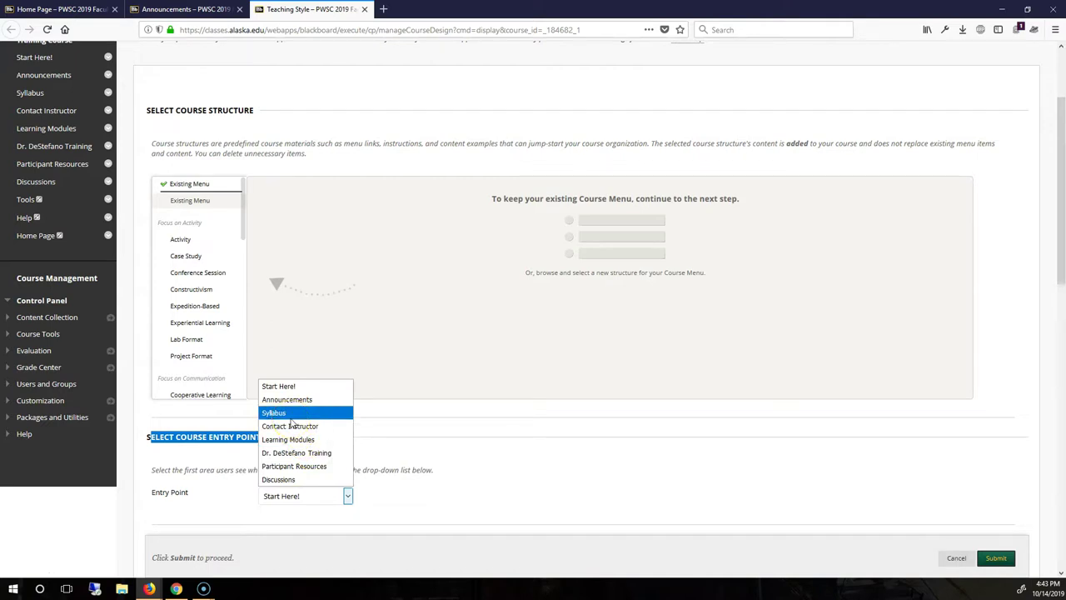
left_click(393, 156)
Bring up the list of course menu items that can be added
scroll(393, 156, "up", 2)
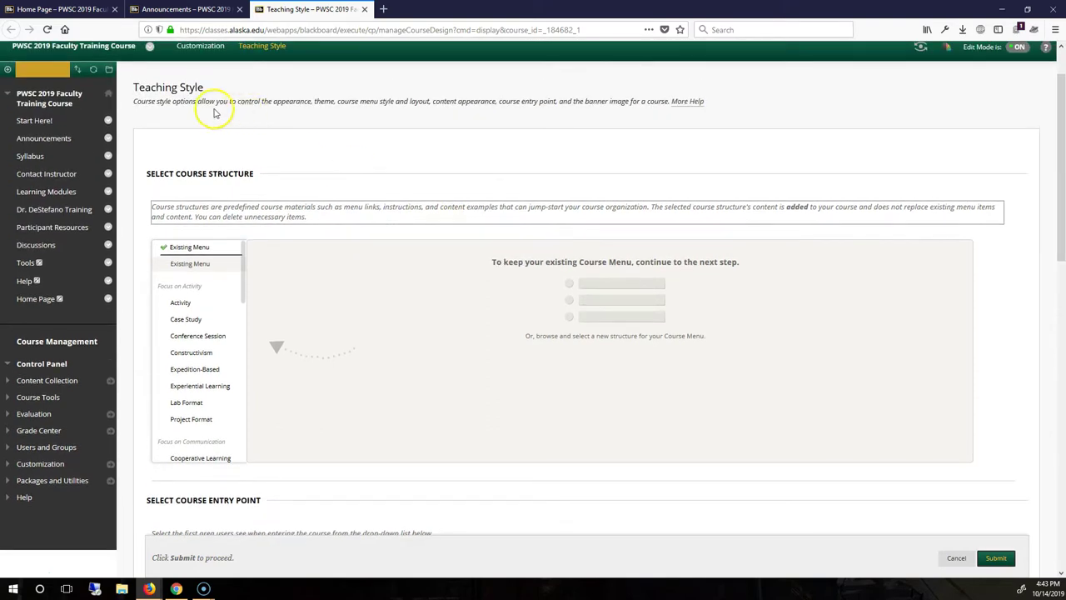
left_click(8, 69)
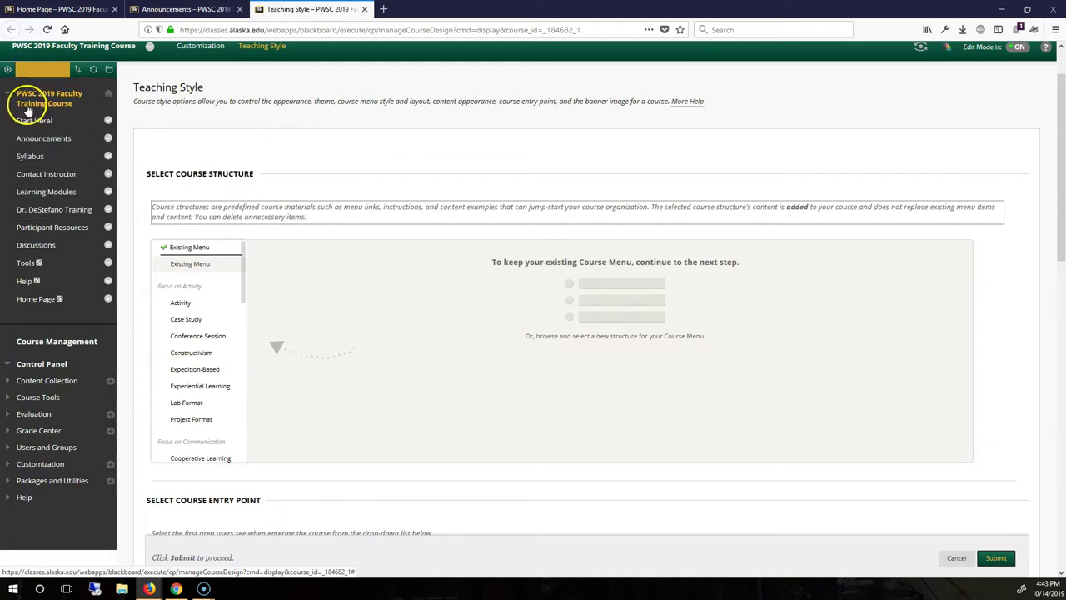
left_click(7, 69)
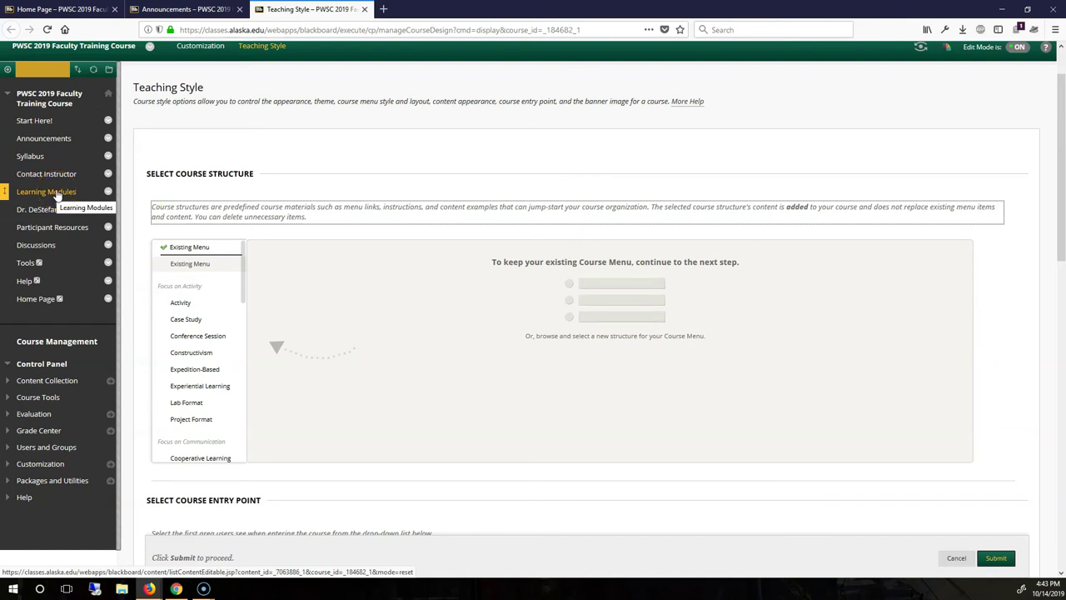
scroll(500, 281, "down", 3)
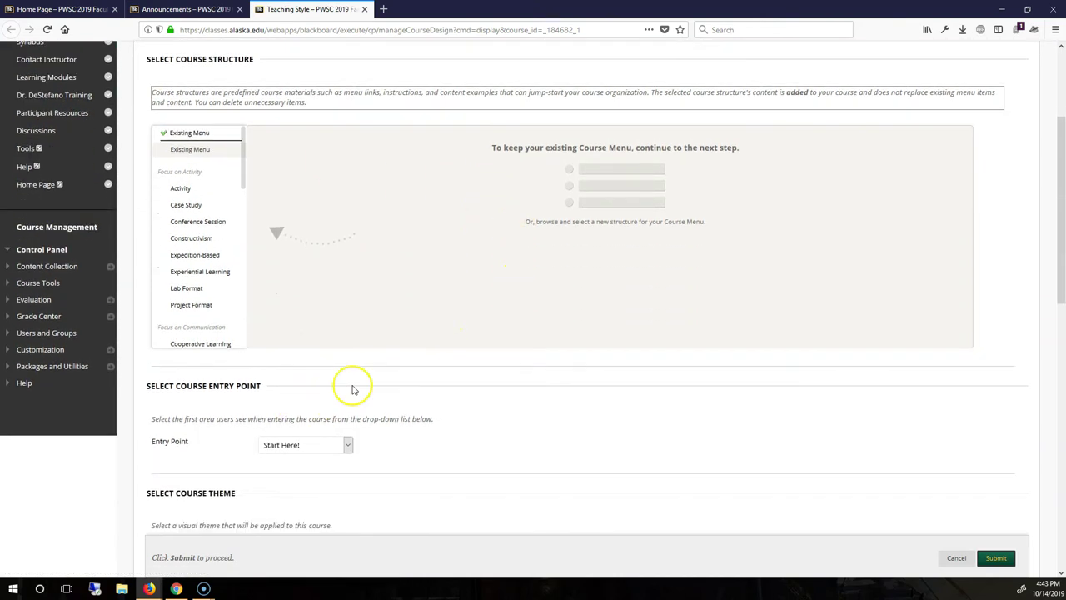